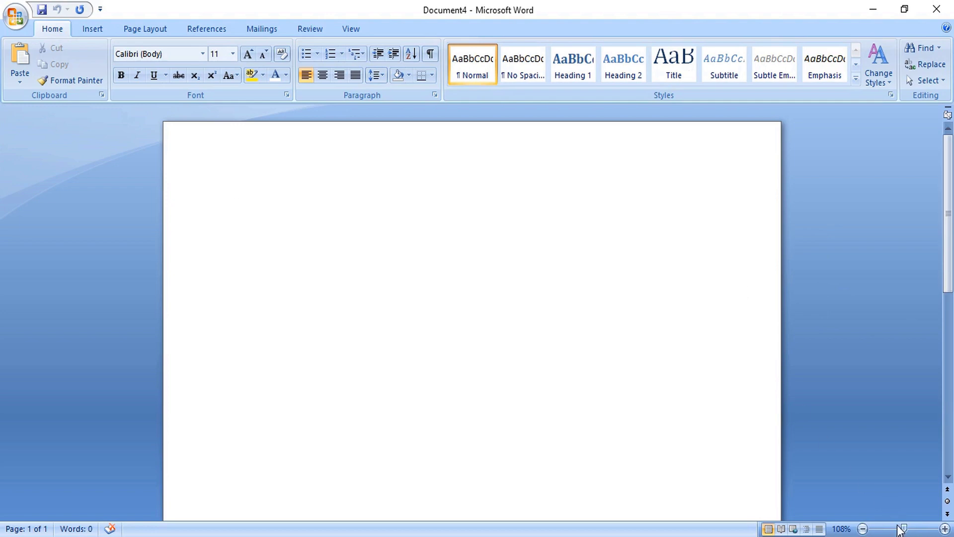
- Draw an 11.23" by 2.23" rectangle down the page's left side, reaching the top edge
drag(903, 530, 883, 531)
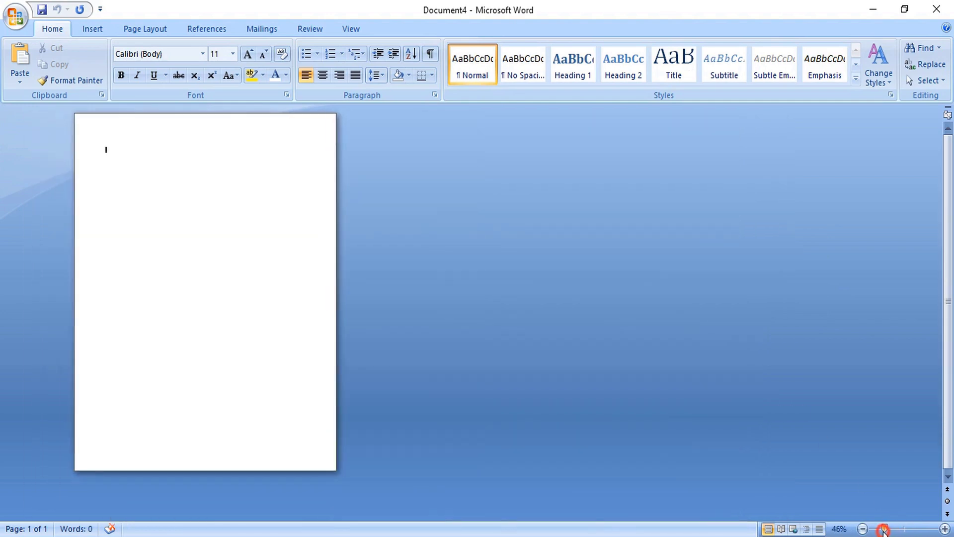
click(83, 31)
click(210, 60)
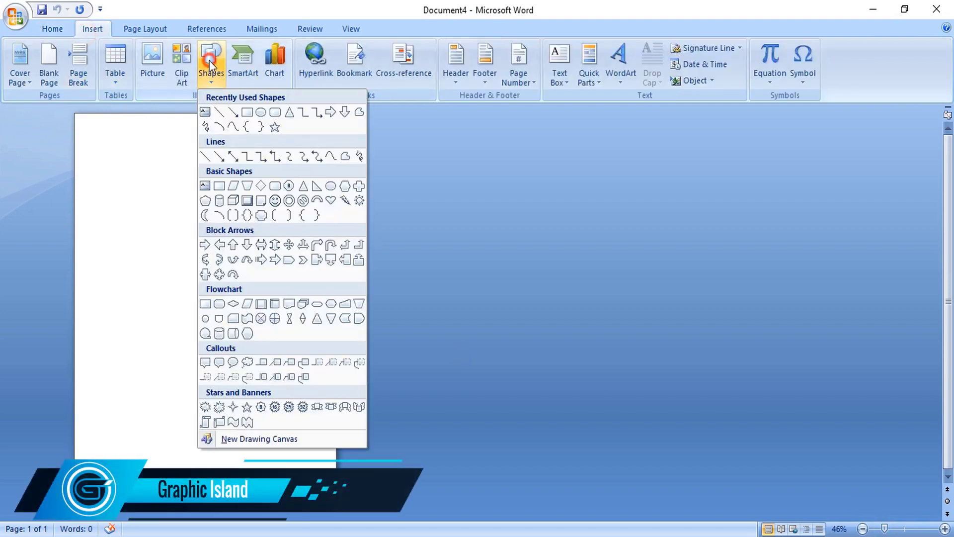
click(247, 122)
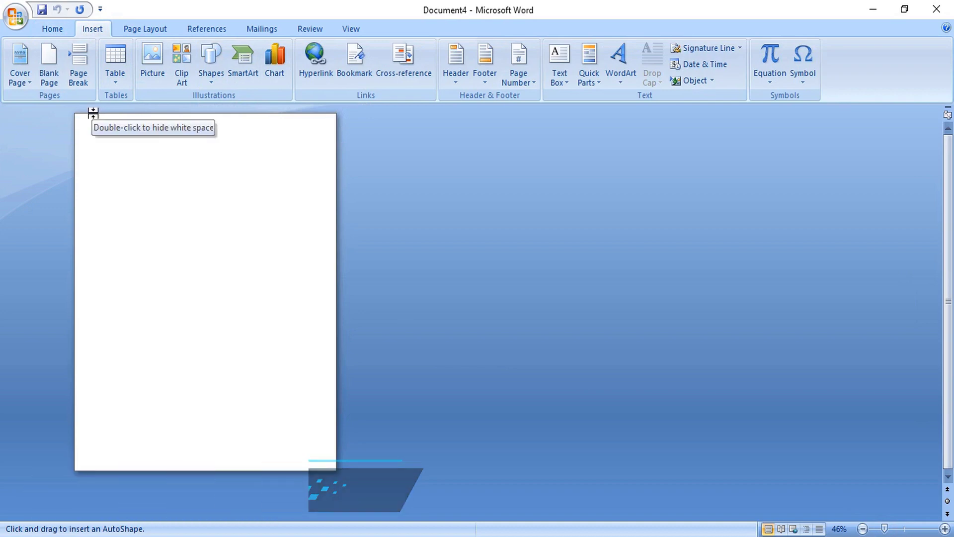
mouse_move(86, 114)
mouse_down()
mouse_move(132, 236)
mouse_move(157, 392)
mouse_move(157, 455)
mouse_move(143, 471)
mouse_move(155, 470)
mouse_up()
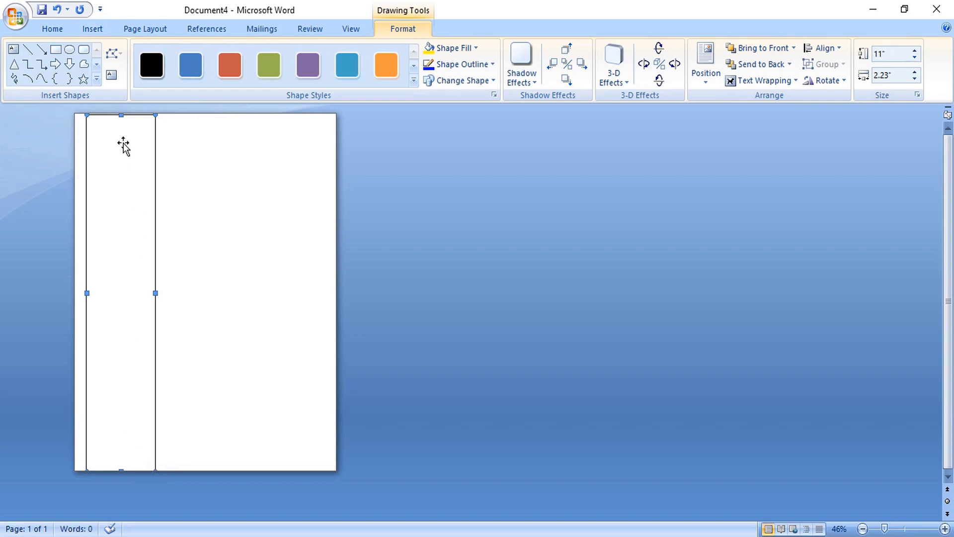
drag(121, 115, 121, 105)
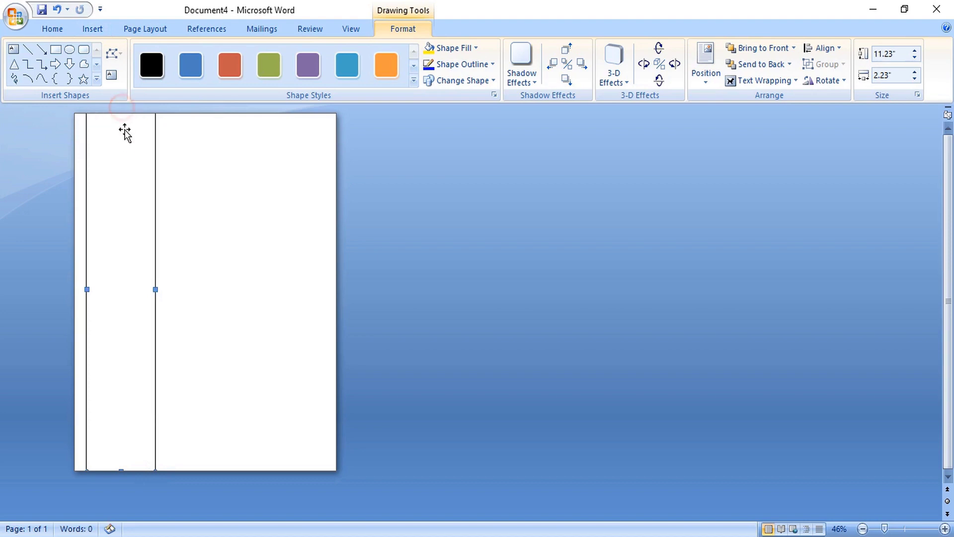
- Remove the rectangle's outline and fill it with an aqua-to-dark-aqua two-colour gradient
right_click(125, 199)
click(178, 338)
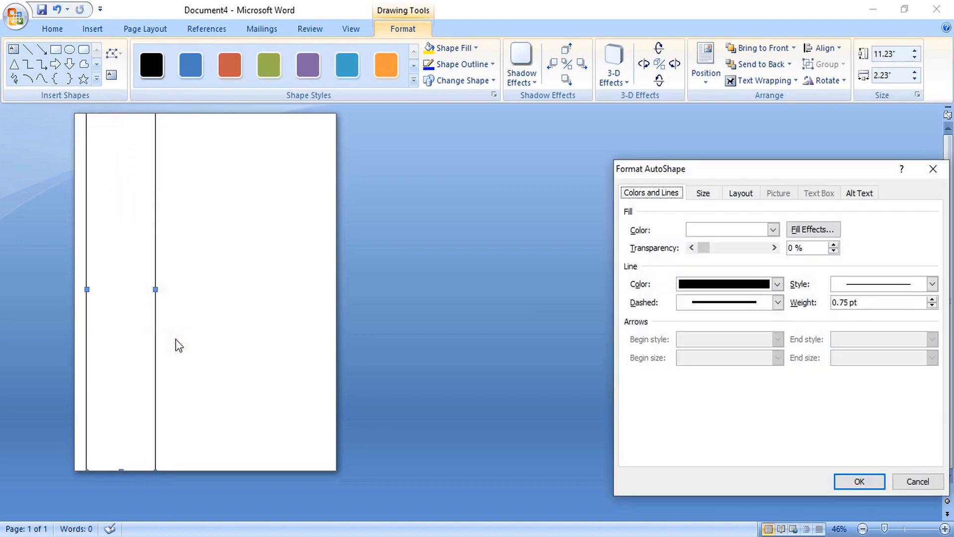
click(777, 284)
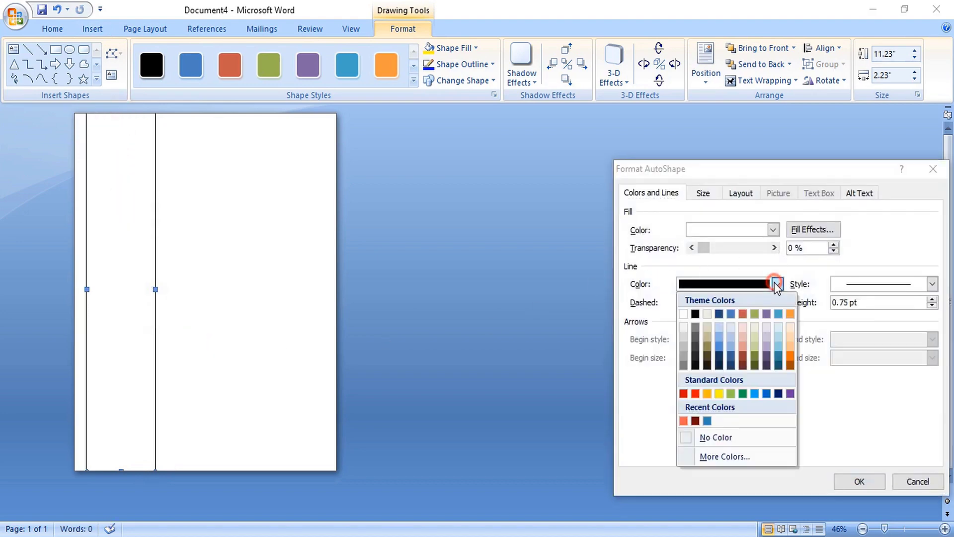
click(687, 438)
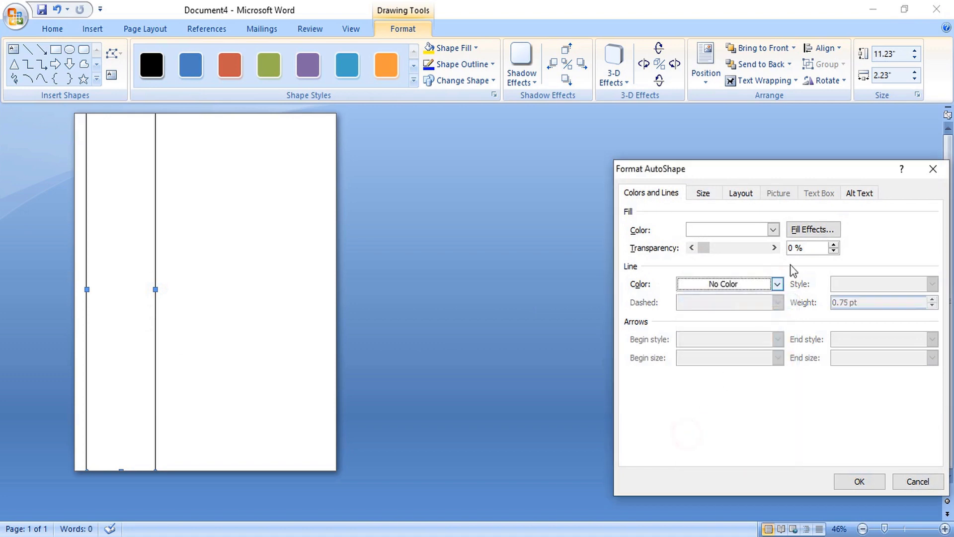
click(802, 232)
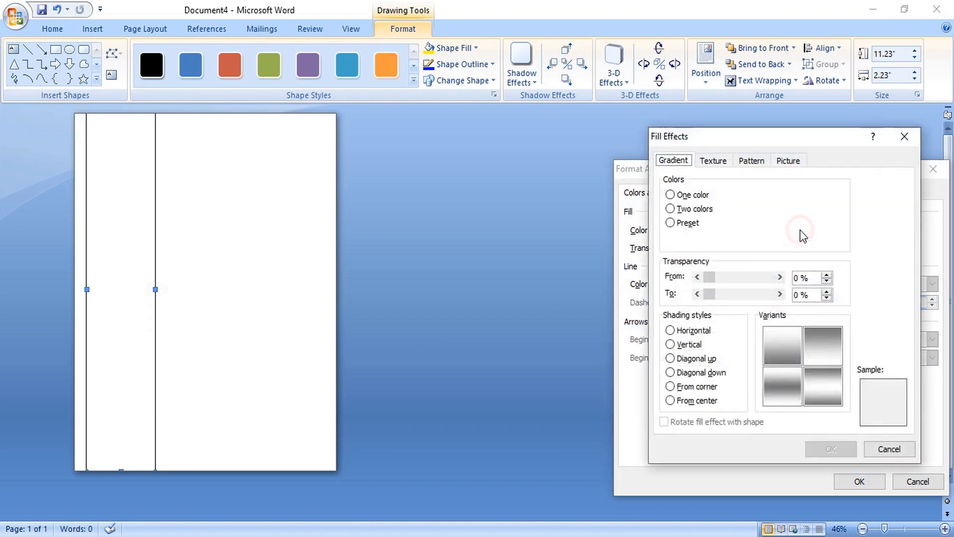
click(670, 209)
click(767, 208)
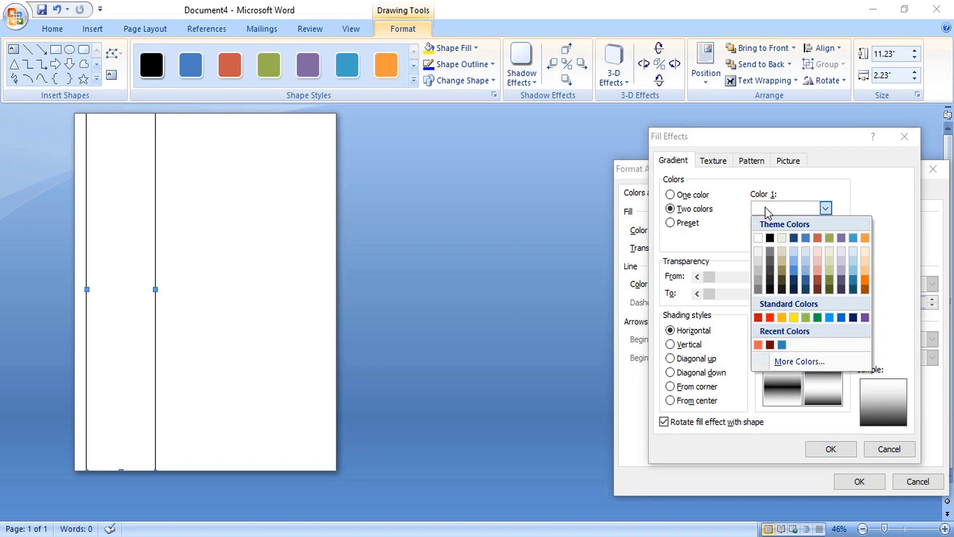
click(852, 237)
click(825, 240)
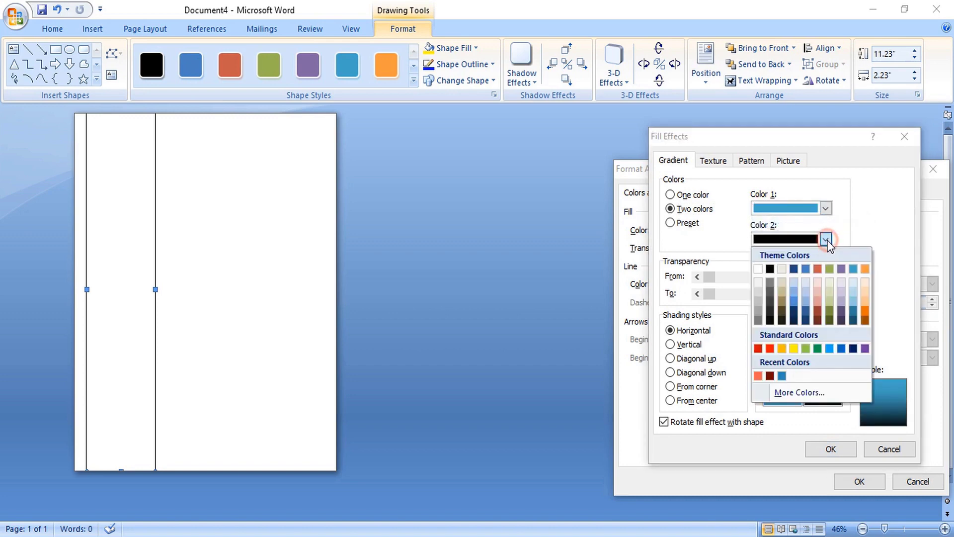
click(853, 313)
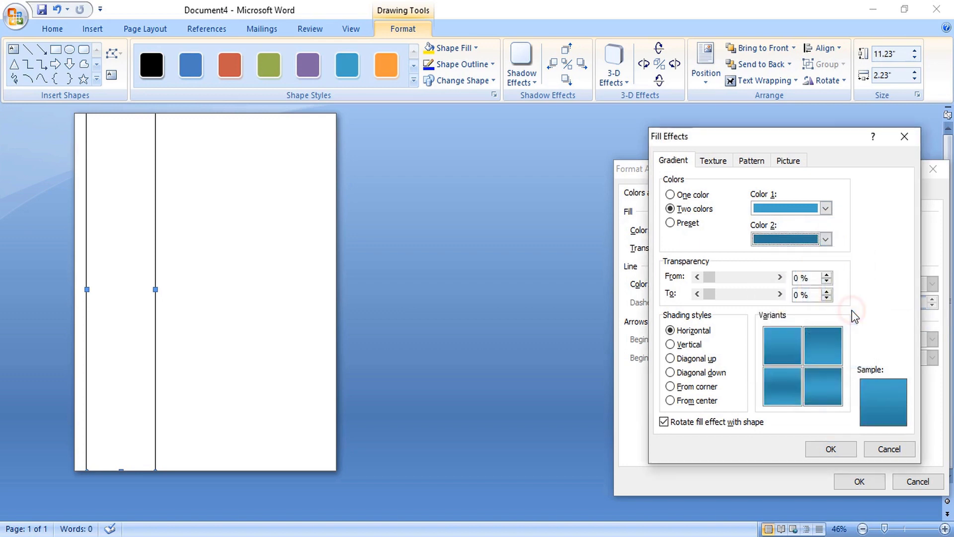
click(829, 449)
click(849, 476)
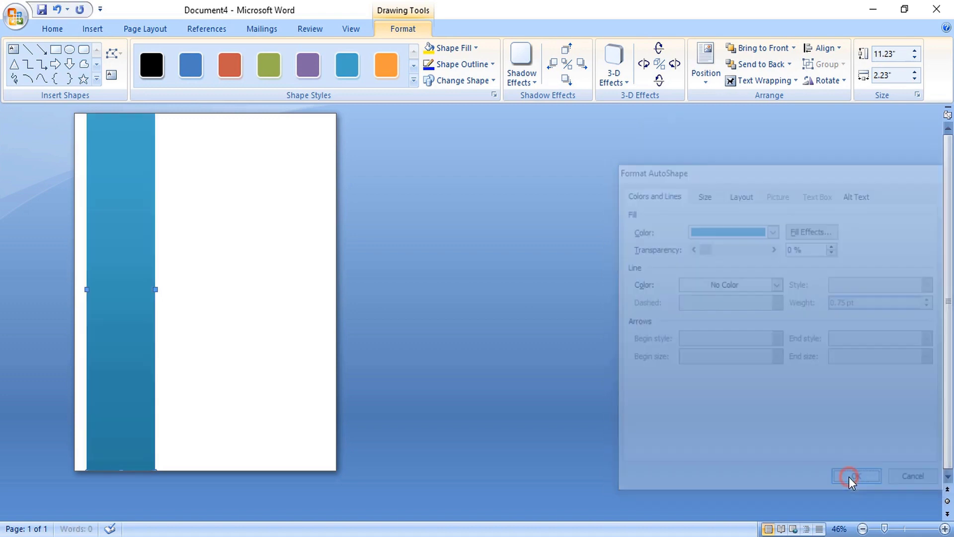
- Change the gradient's second colour to a darker aqua for the sidebar
click(797, 238)
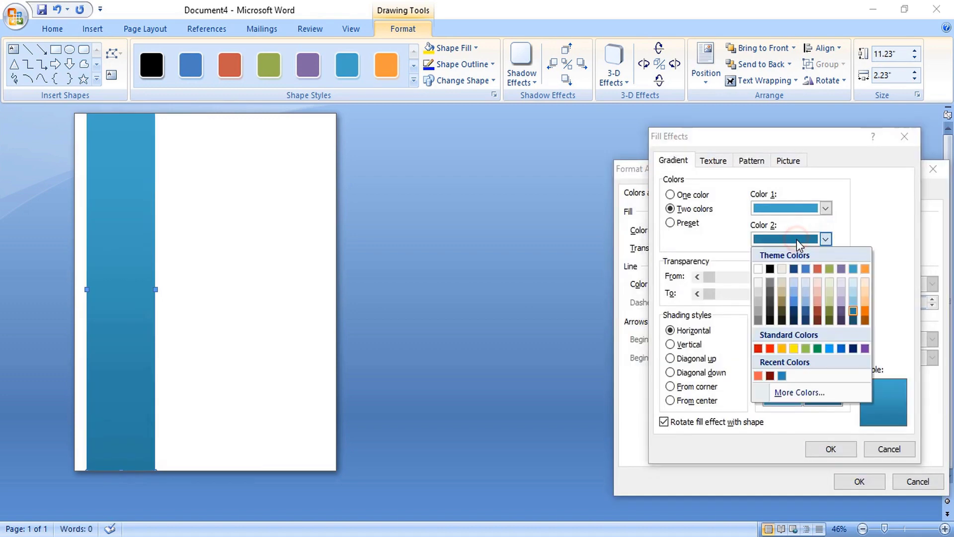
click(852, 320)
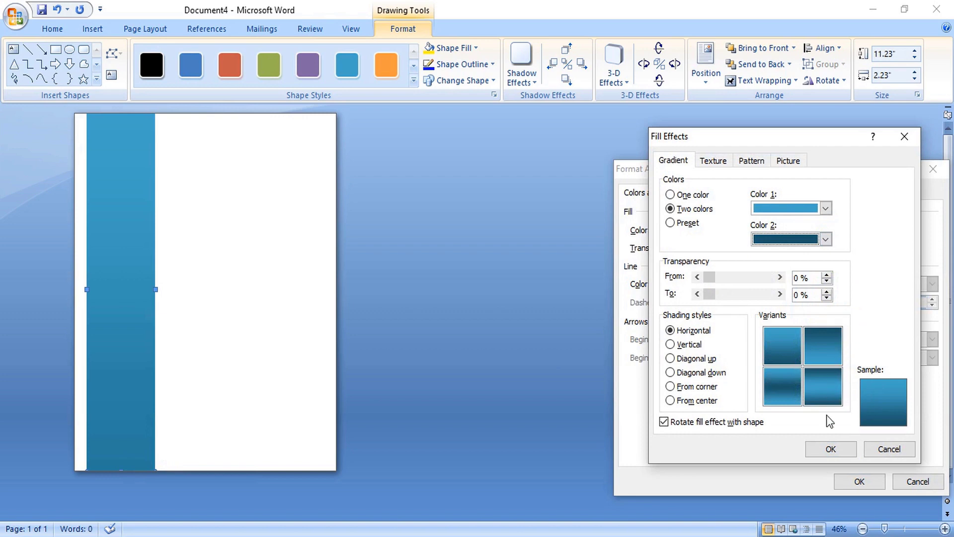
click(835, 449)
click(855, 481)
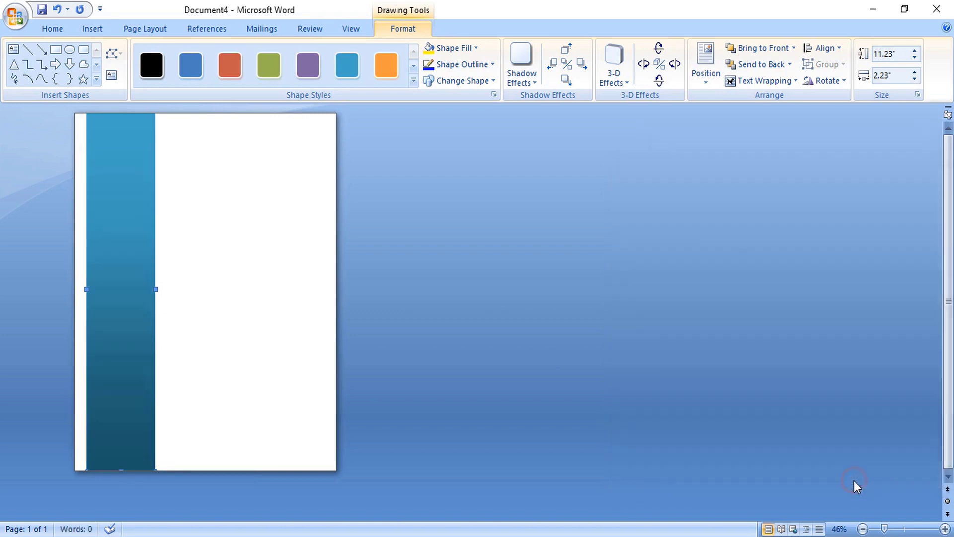
click(252, 297)
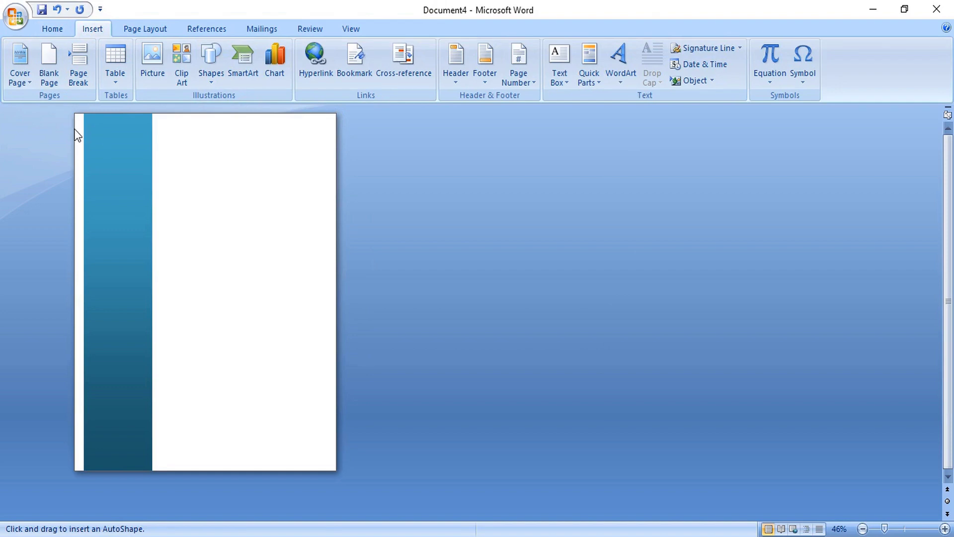
- Draw a wide dark navy band across the top and extend it to the left page edge
mouse_move(75, 128)
mouse_down()
mouse_move(311, 189)
mouse_move(337, 171)
mouse_up()
right_click(246, 144)
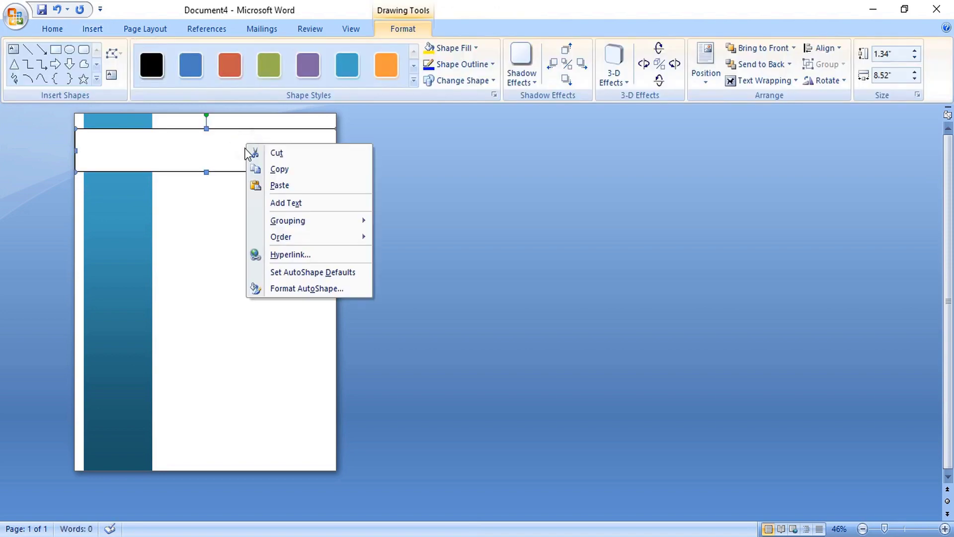
click(298, 287)
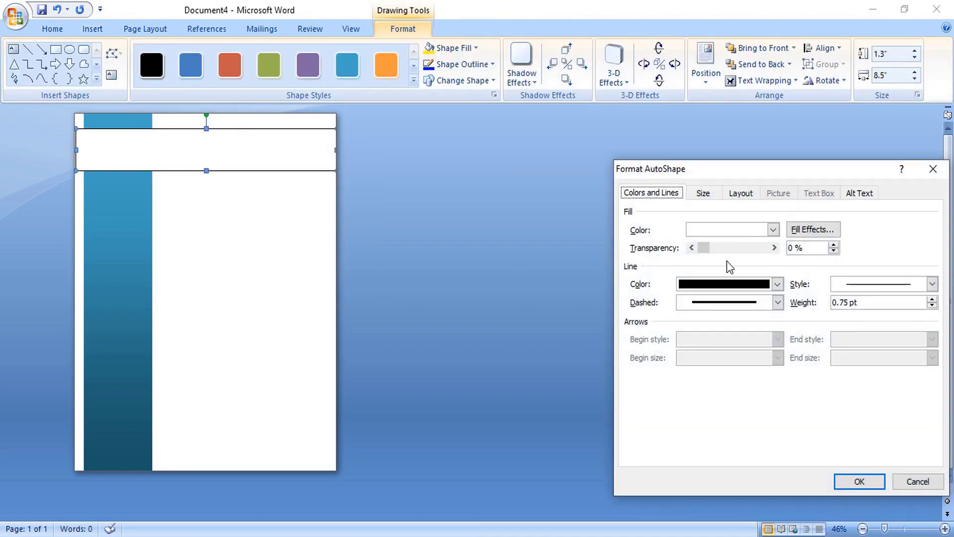
click(724, 229)
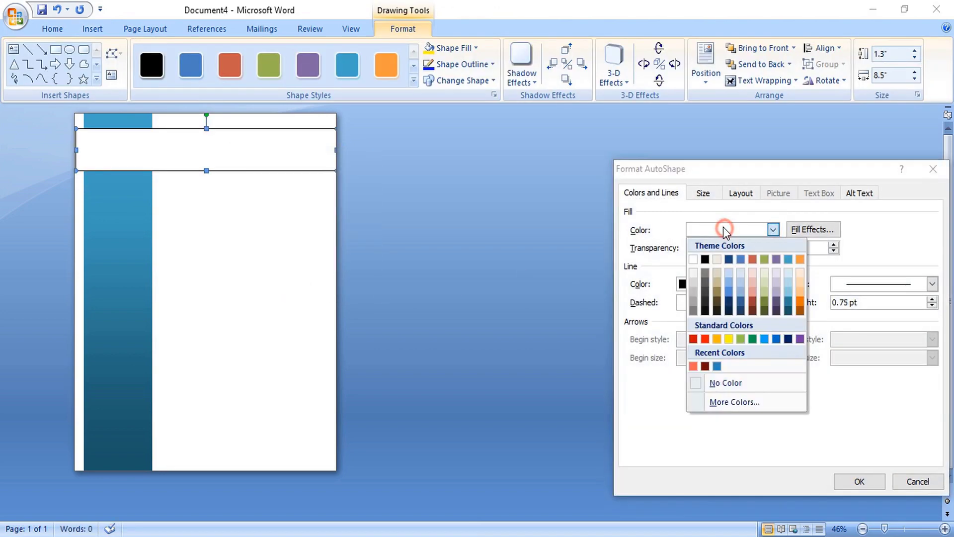
click(728, 303)
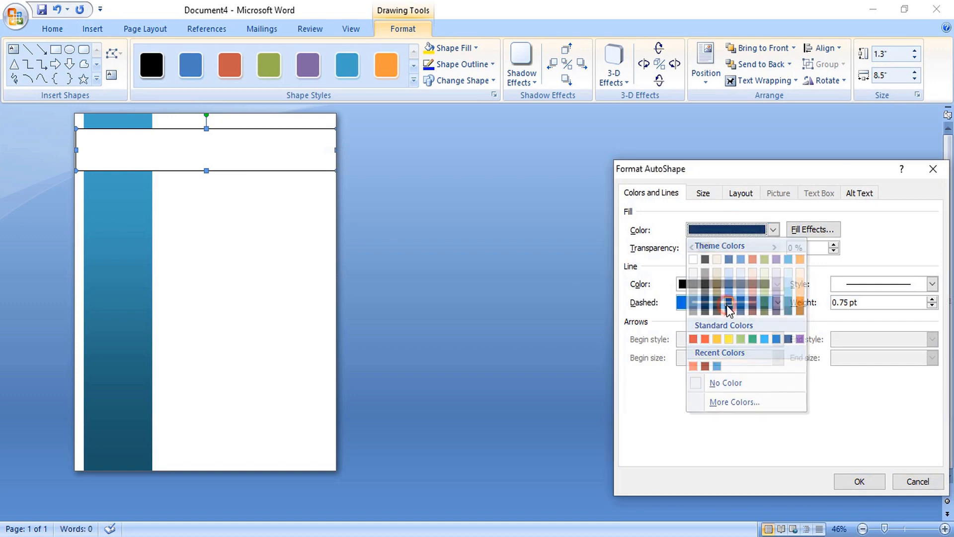
click(851, 482)
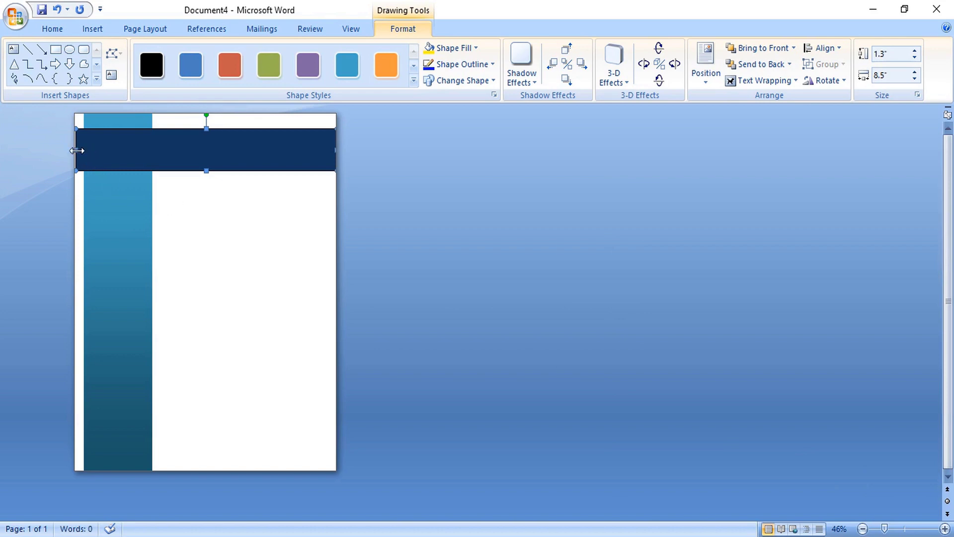
drag(69, 150, 63, 151)
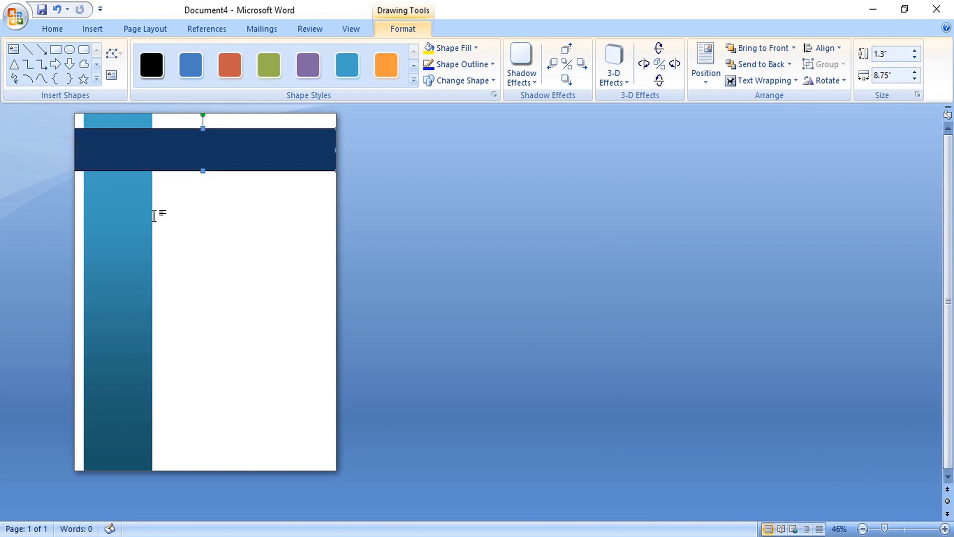
- Bring the teal sidebar in front of the navy header band
click(135, 224)
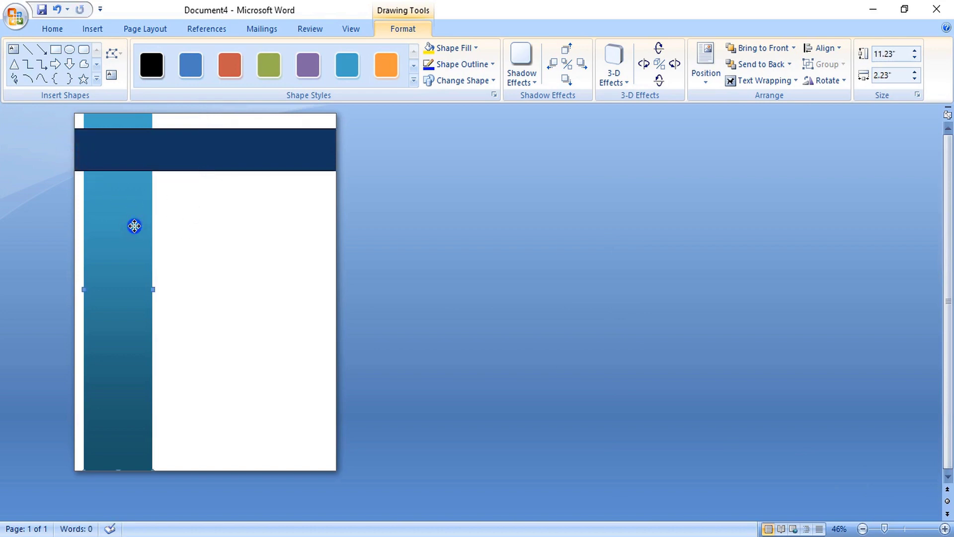
right_click(134, 226)
mouse_move(210, 320)
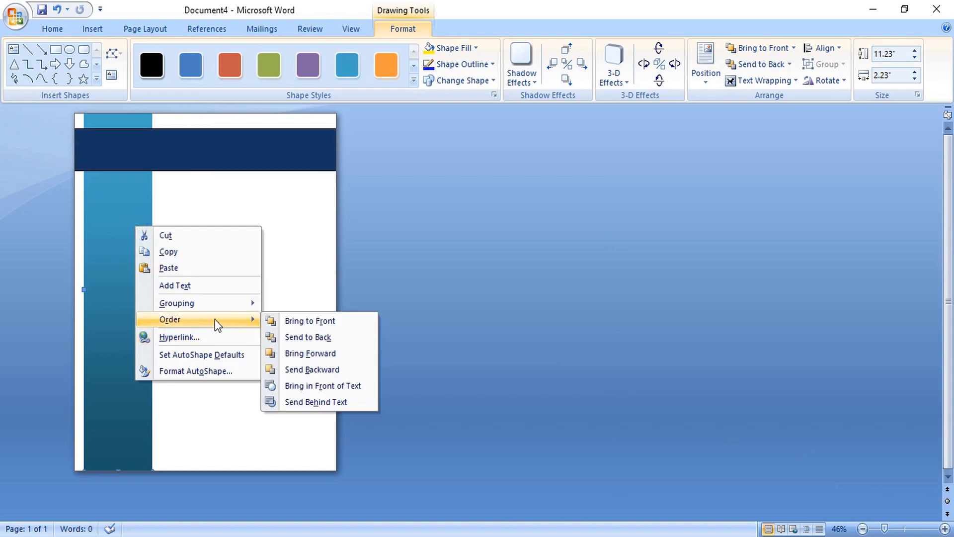
click(324, 321)
click(218, 253)
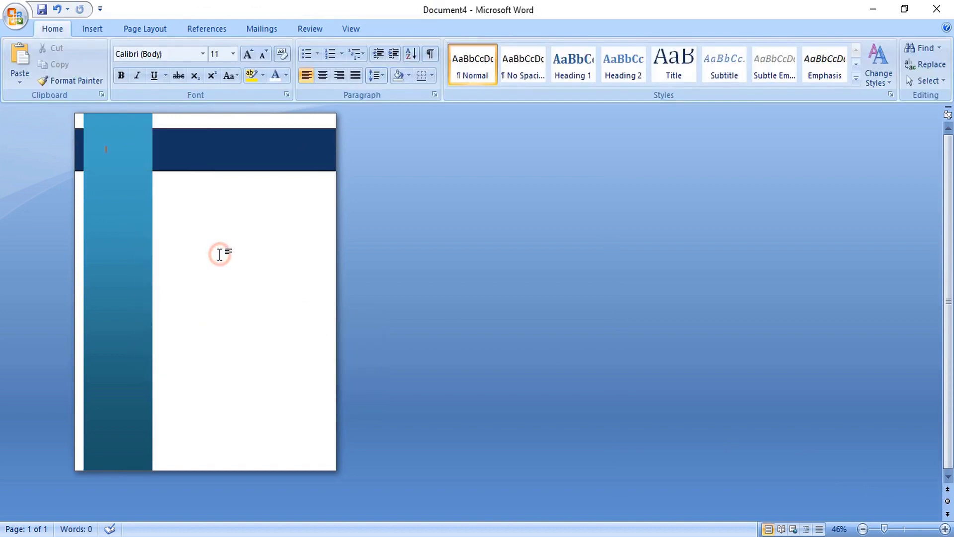
- Copy the navy band below the header as a thin bar in the right column and lengthen it
click(241, 151)
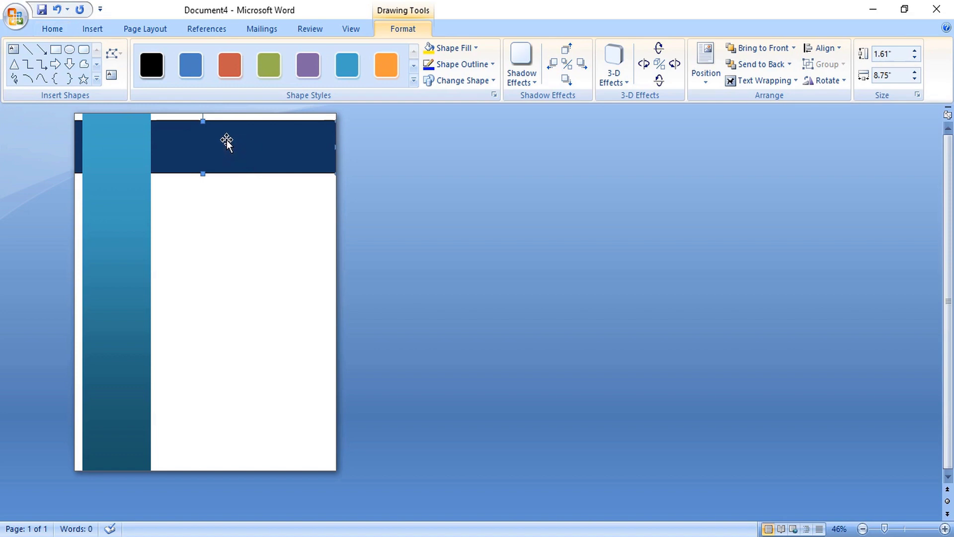
drag(227, 139, 296, 199)
drag(237, 208, 252, 195)
scroll(251, 195, up, 5)
drag(661, 273, 715, 273)
- Duplicate the thin navy bar further down the page and position the lowest band
key(Escape)
scroll(502, 177, down, 2)
click(503, 177)
drag(481, 183, 475, 501)
scroll(498, 358, down, 5)
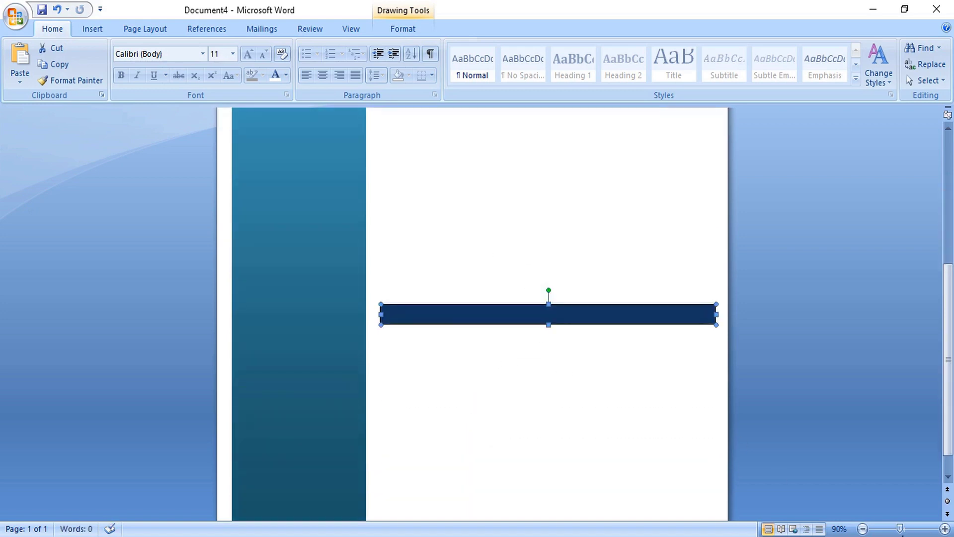
drag(901, 529, 887, 530)
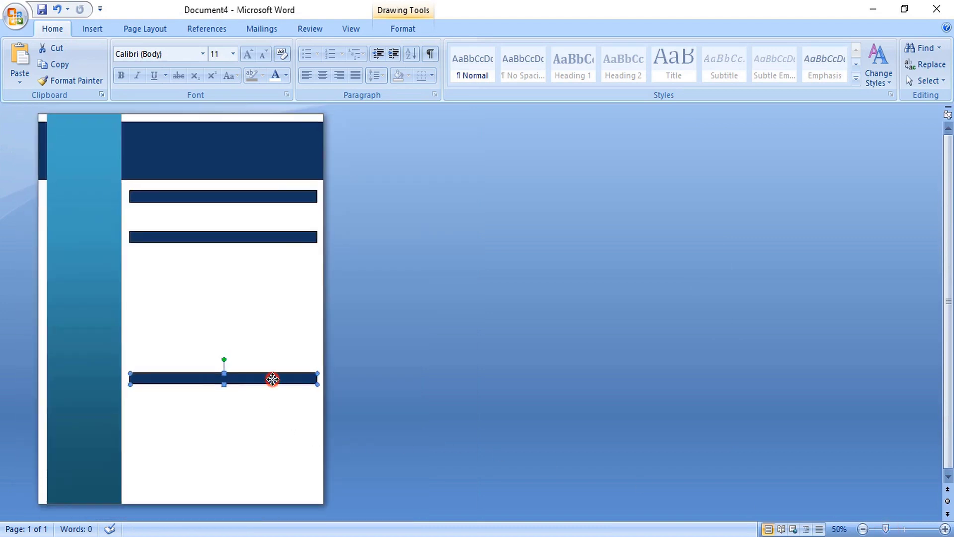
drag(272, 379, 271, 405)
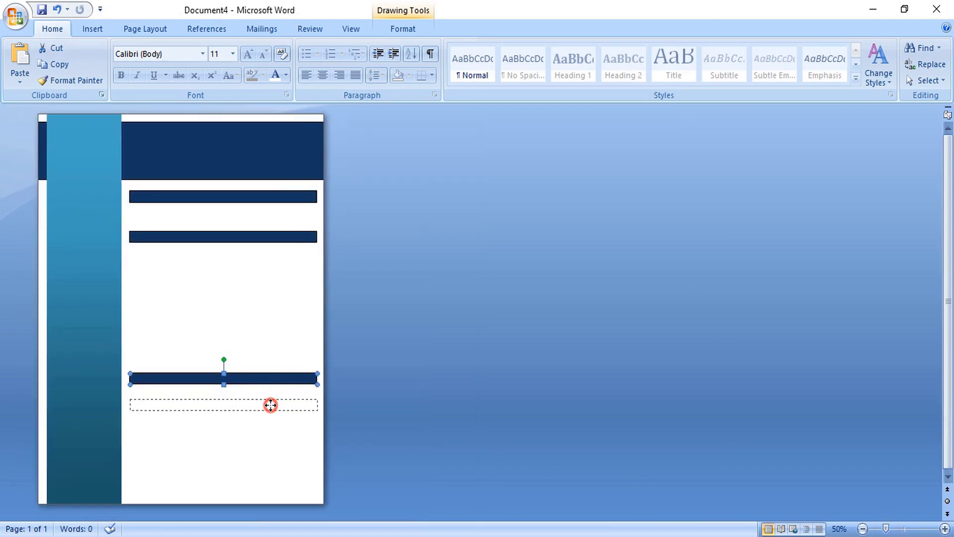
drag(270, 405, 270, 403)
- Move navy bars into the sidebar, narrow them to fit, and stack them vertically
click(204, 237)
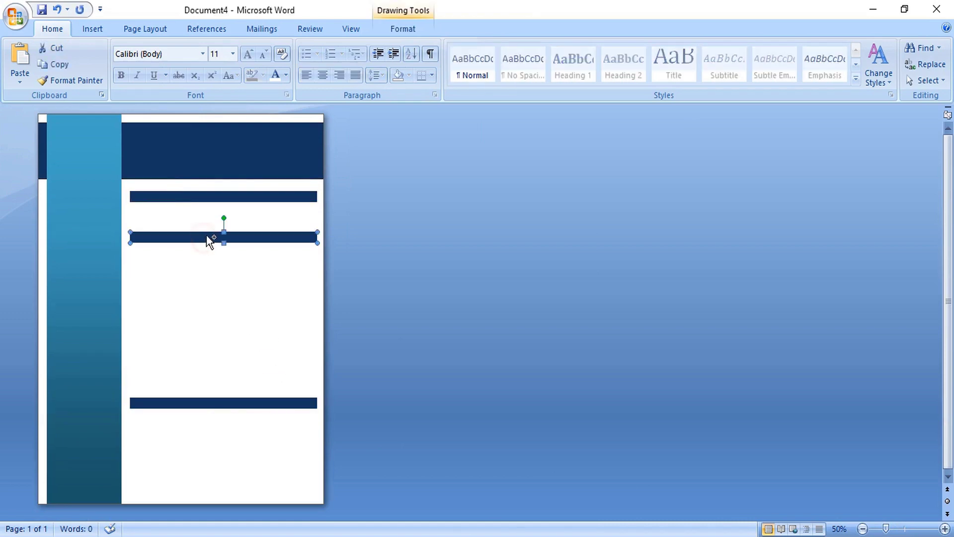
drag(203, 237, 124, 236)
ctrl+scroll(237, 240, up, 4)
drag(567, 340, 348, 342)
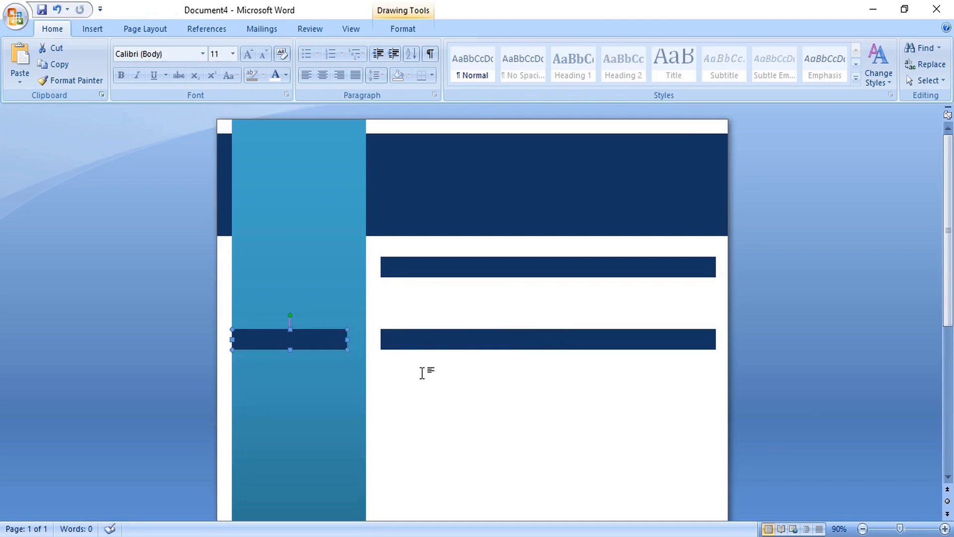
key(Right)
key(Right)
key(Right)
key(Right)
key(Right)
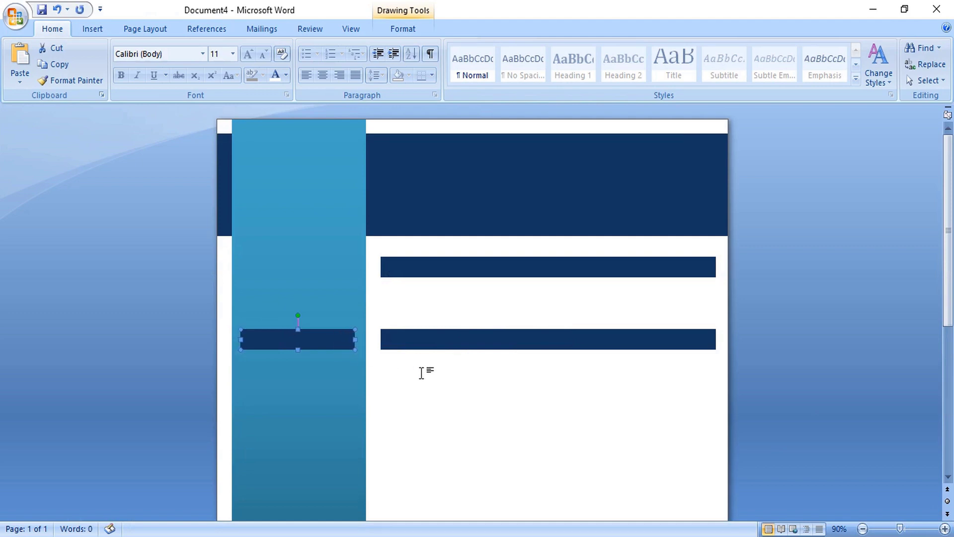
scroll(326, 184, down, 5)
drag(326, 182, 328, 447)
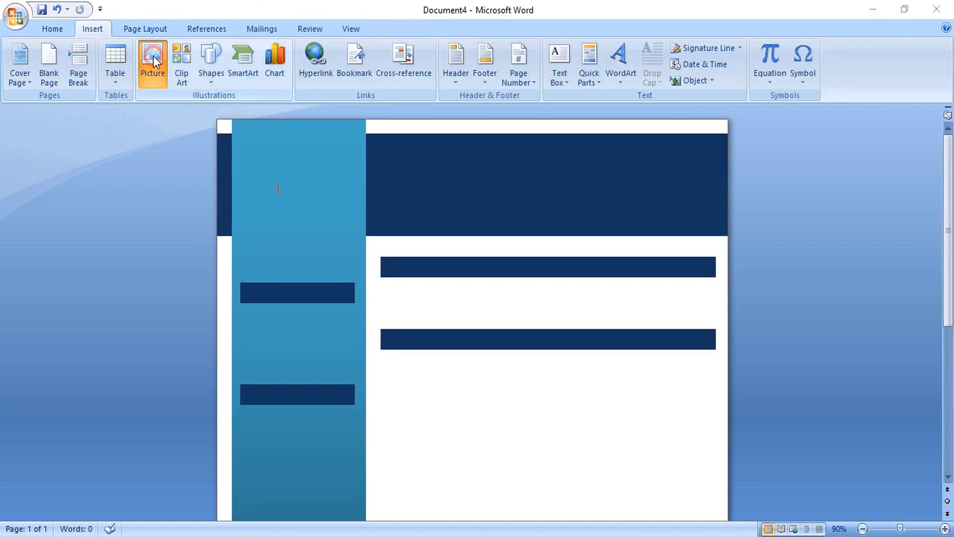
- Insert the woman's portrait photo and set its wrapping to In Front of Text
click(153, 57)
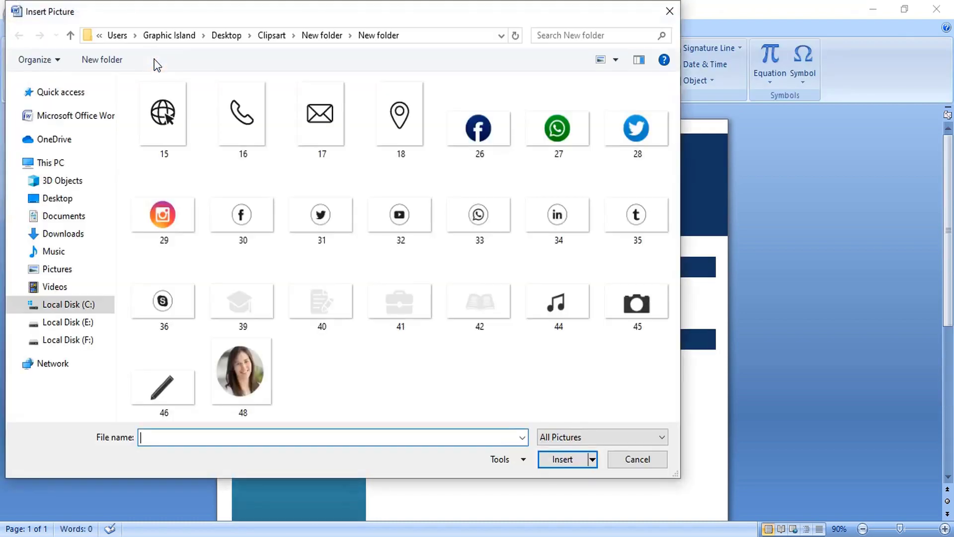
double_click(240, 371)
right_click(508, 405)
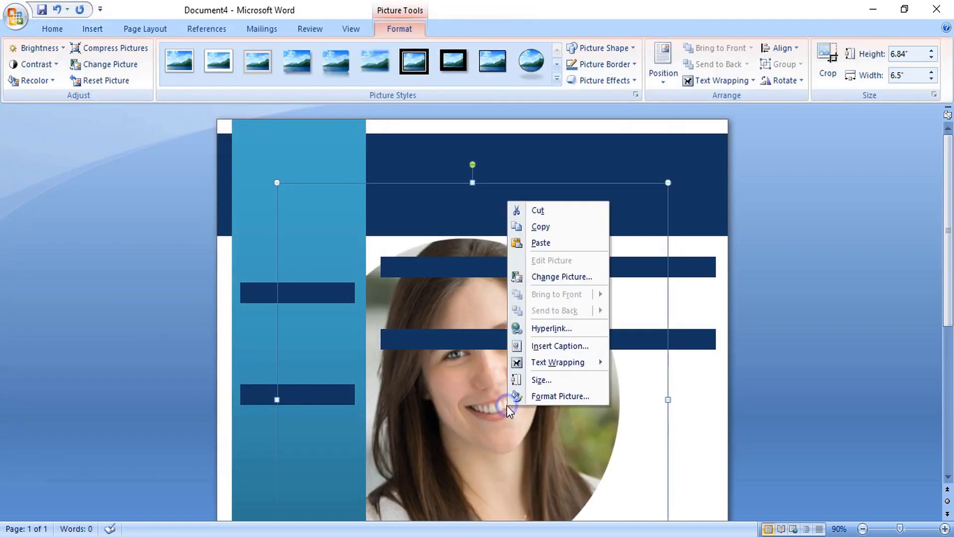
mouse_move(565, 363)
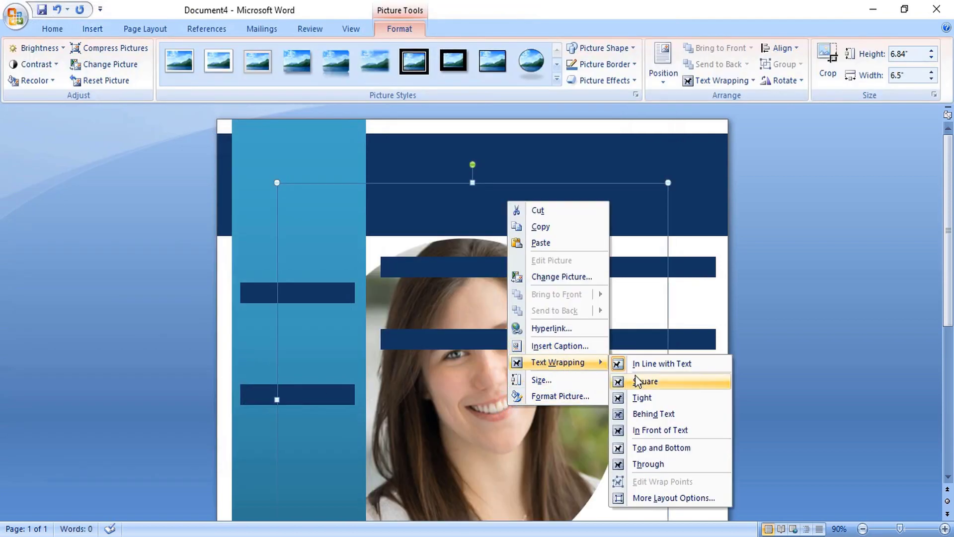
click(664, 430)
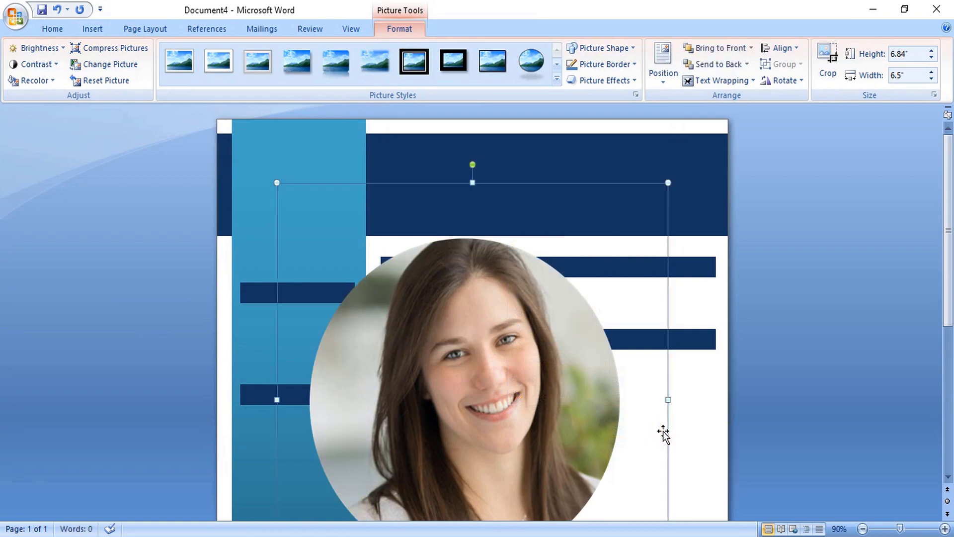
- Shrink the photo to about 2.2 inches and place it at the top of the sidebar
drag(669, 182, 471, 401)
drag(365, 440, 316, 191)
drag(415, 322, 345, 246)
drag(293, 194, 299, 191)
click(166, 168)
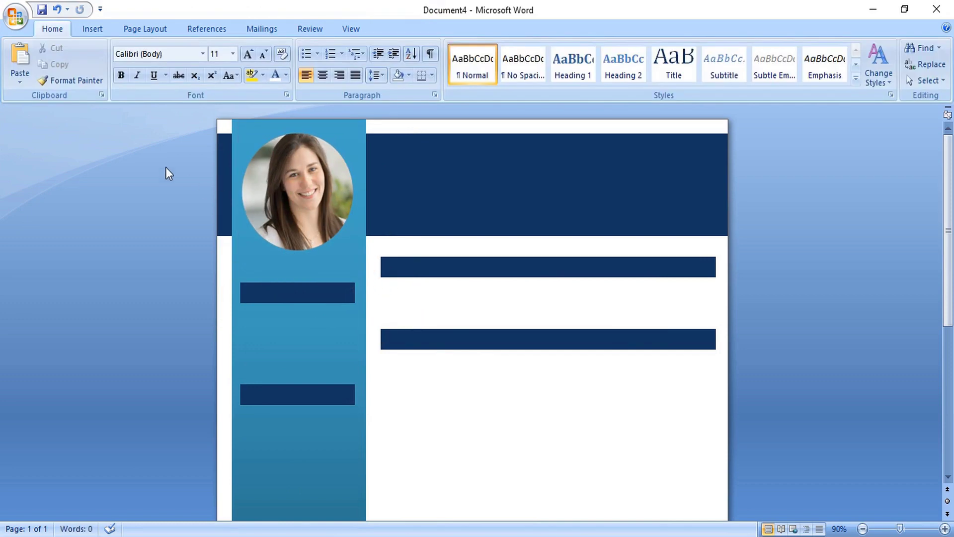
- Draw an oval circle over the portrait photo
click(90, 29)
click(212, 60)
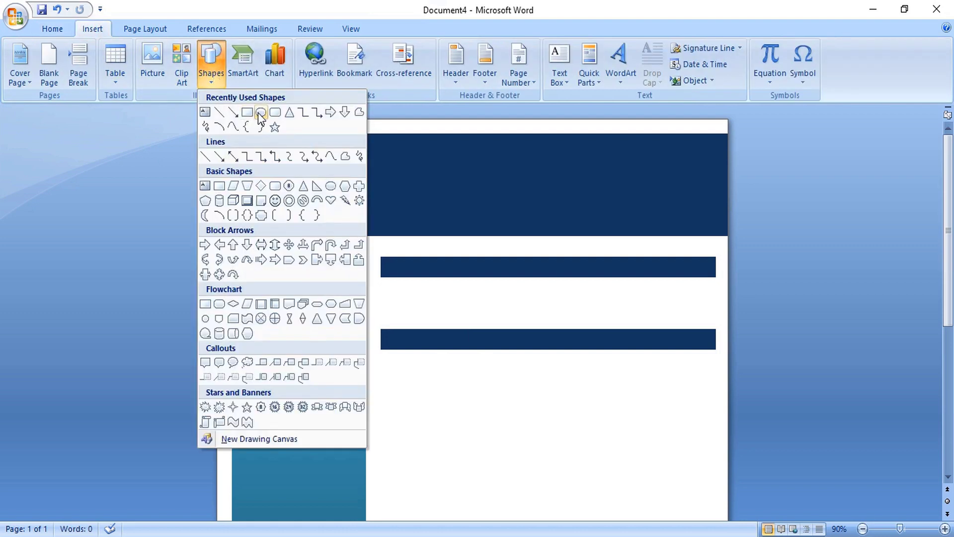
click(259, 113)
mouse_move(262, 161)
mouse_down()
mouse_move(366, 253)
mouse_move(366, 271)
mouse_up()
- Give the circle no fill and a dark blue 2 pt outline
right_click(328, 214)
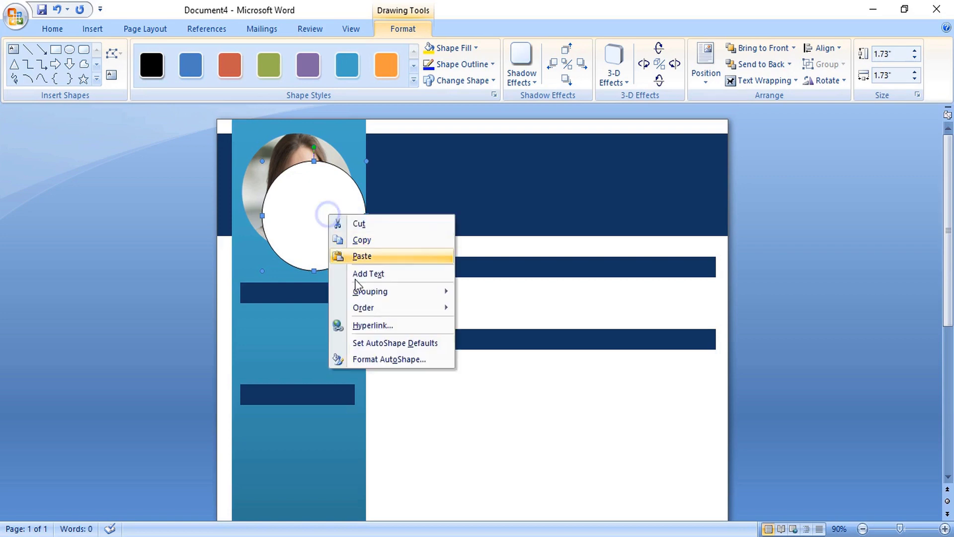
click(397, 359)
click(726, 231)
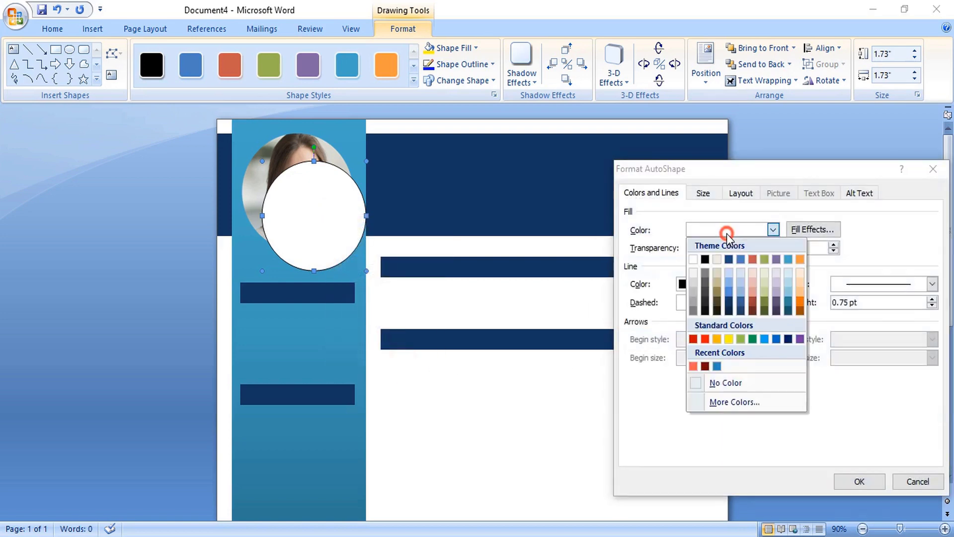
click(716, 383)
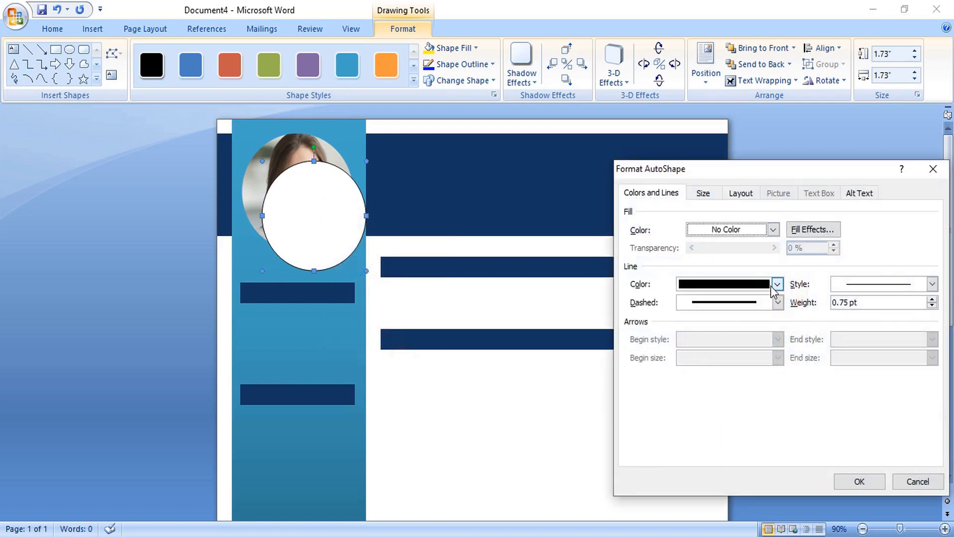
click(841, 288)
click(932, 298)
click(932, 298)
click(932, 298)
click(932, 299)
click(932, 299)
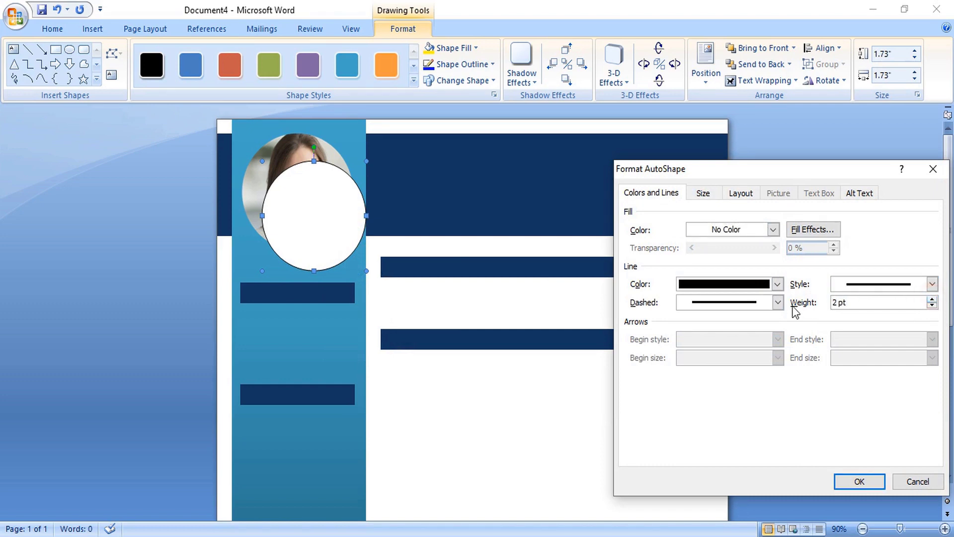
click(752, 284)
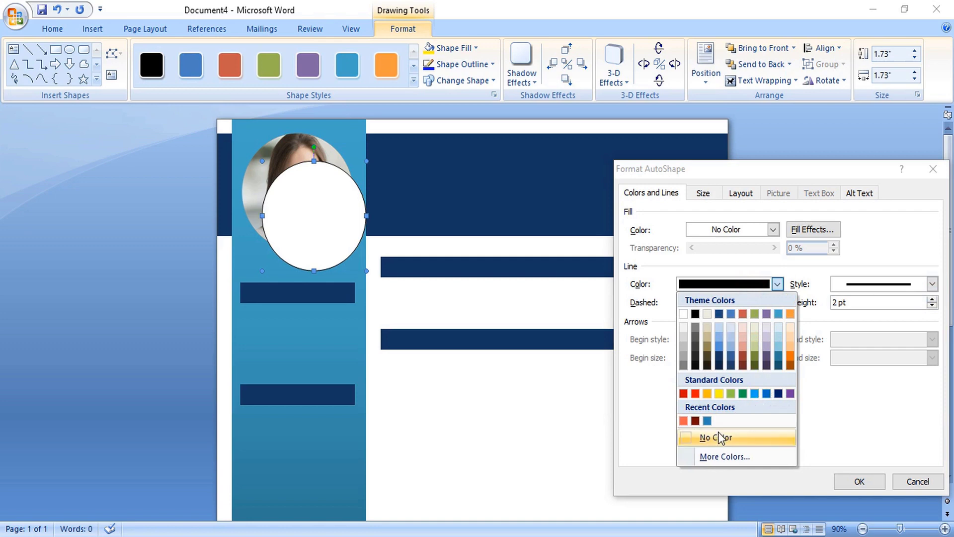
click(719, 365)
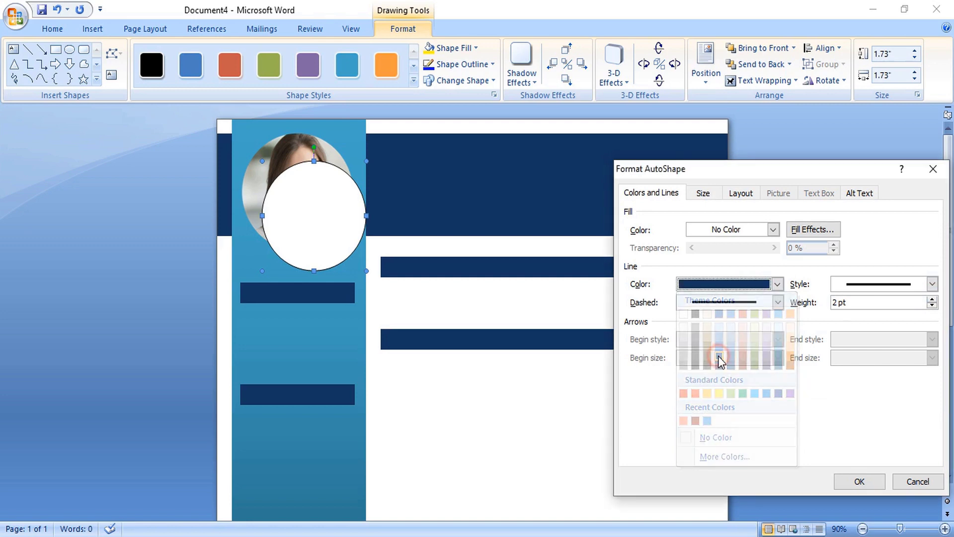
click(852, 480)
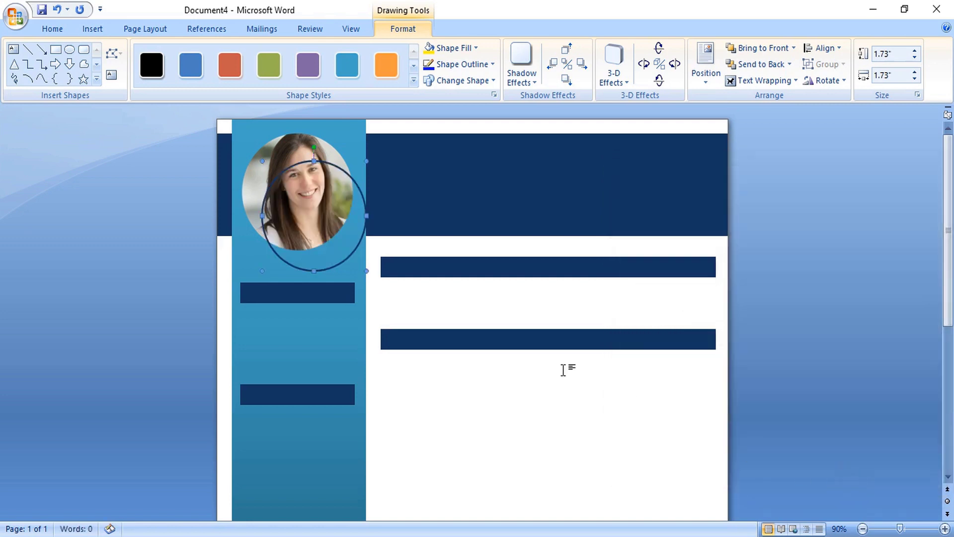
- Align the ring precisely over the round photo
key(Up)
key(Up)
key(Up)
key(Up)
key(Up)
key(Up)
key(Up)
key(Up)
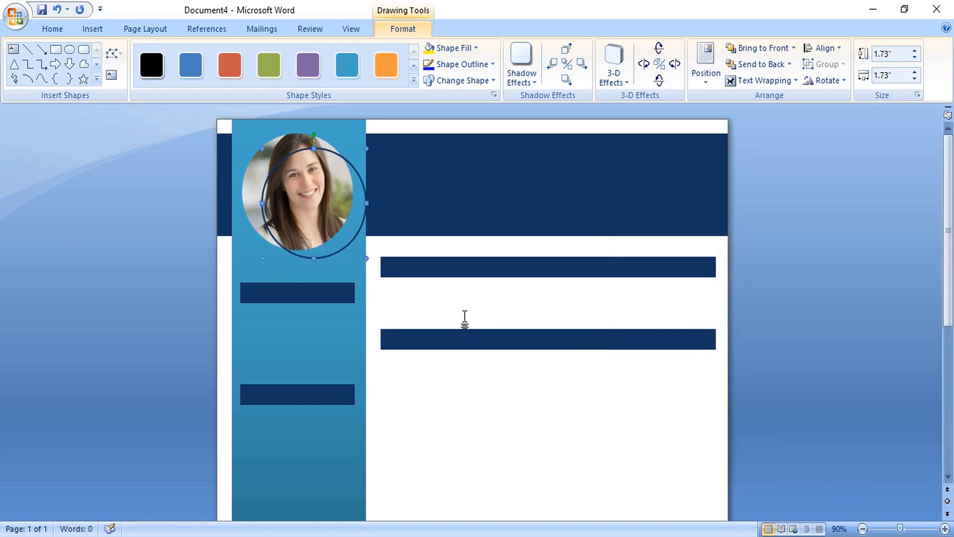
key(Left)
key(Left)
key(Left)
key(Left)
key(Left)
key(Left)
key(Left)
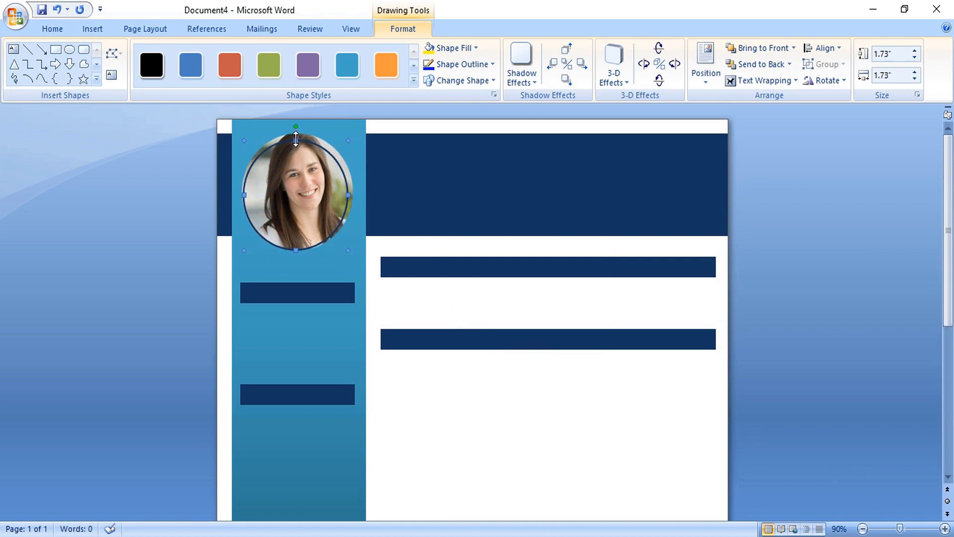
drag(295, 137, 298, 132)
key(ctrl+z)
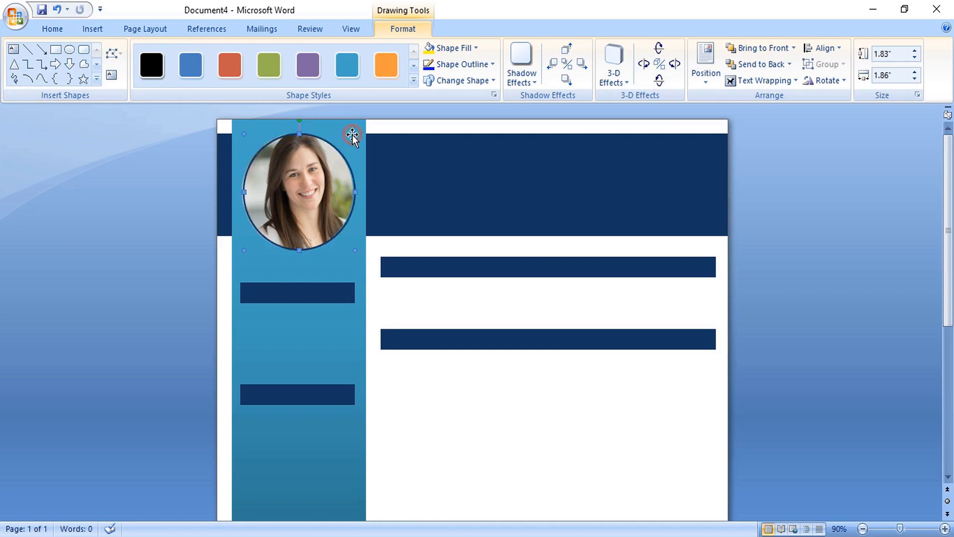
click(407, 241)
- Draw a small circle at the top bar's right end, with blue fill and no outline
click(88, 28)
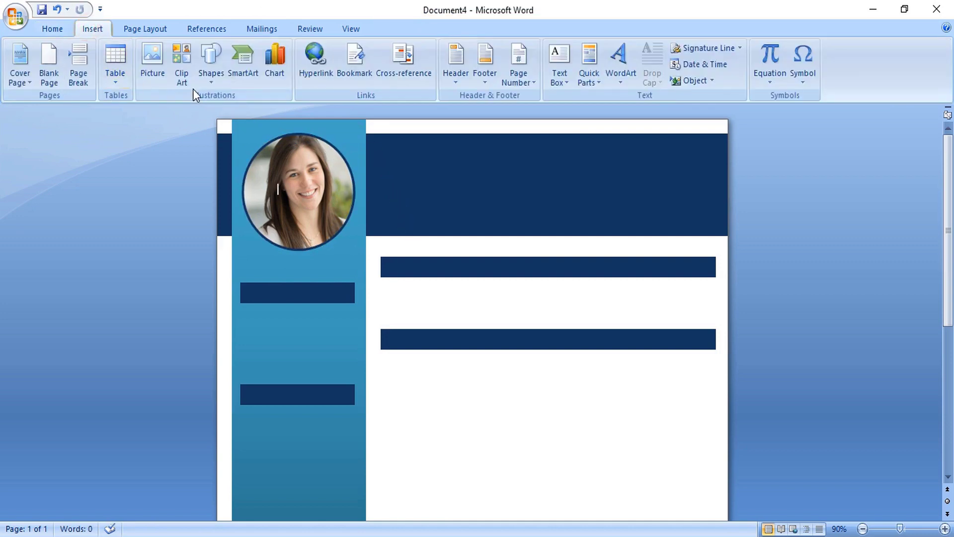
click(211, 67)
click(258, 111)
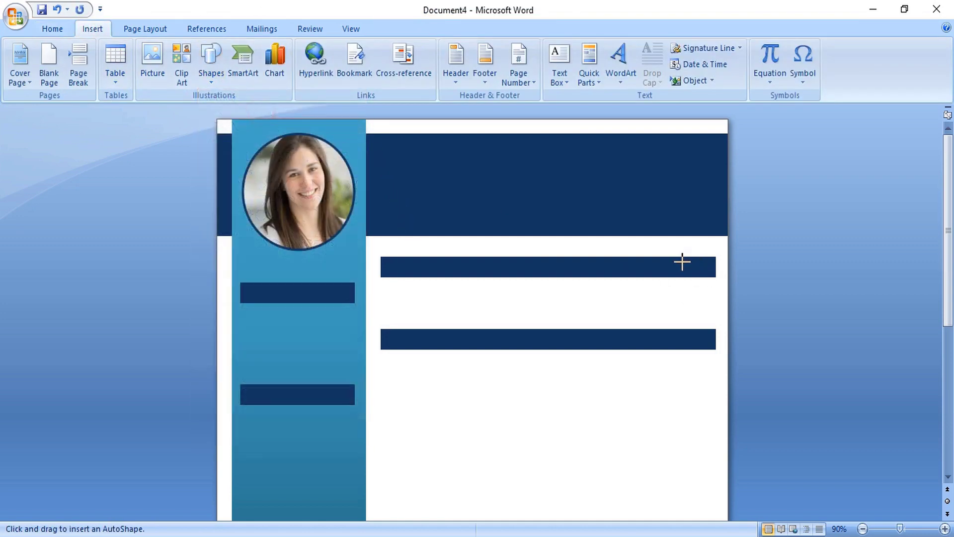
drag(679, 262, 702, 286)
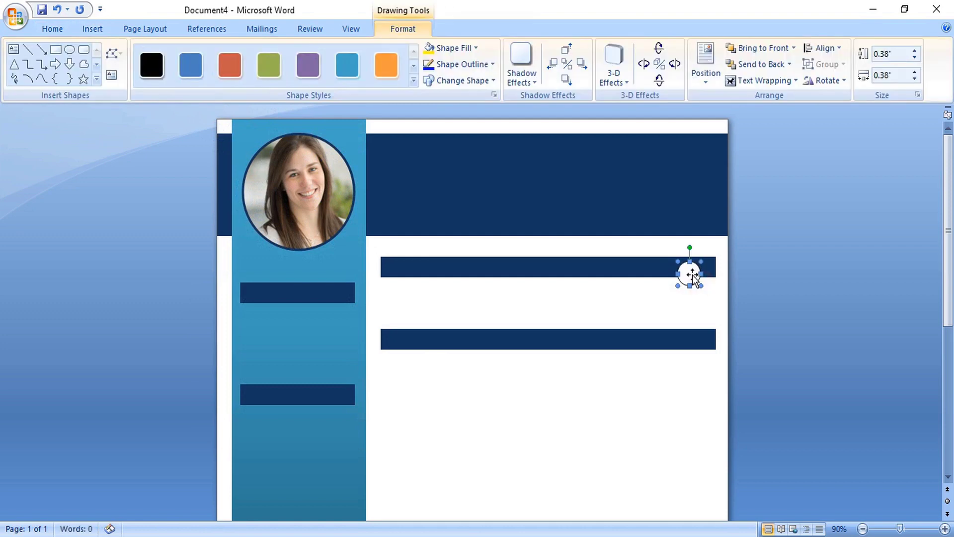
right_click(694, 277)
click(744, 418)
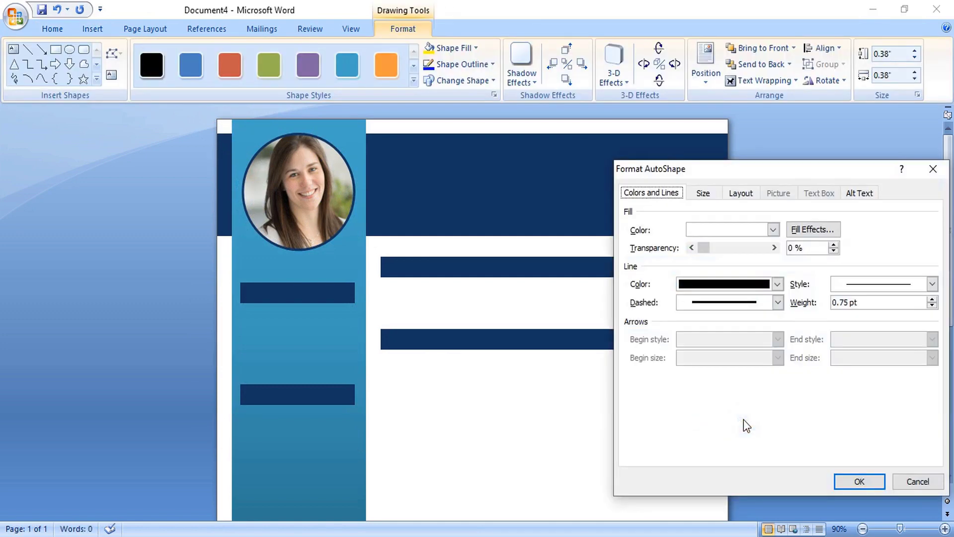
click(760, 289)
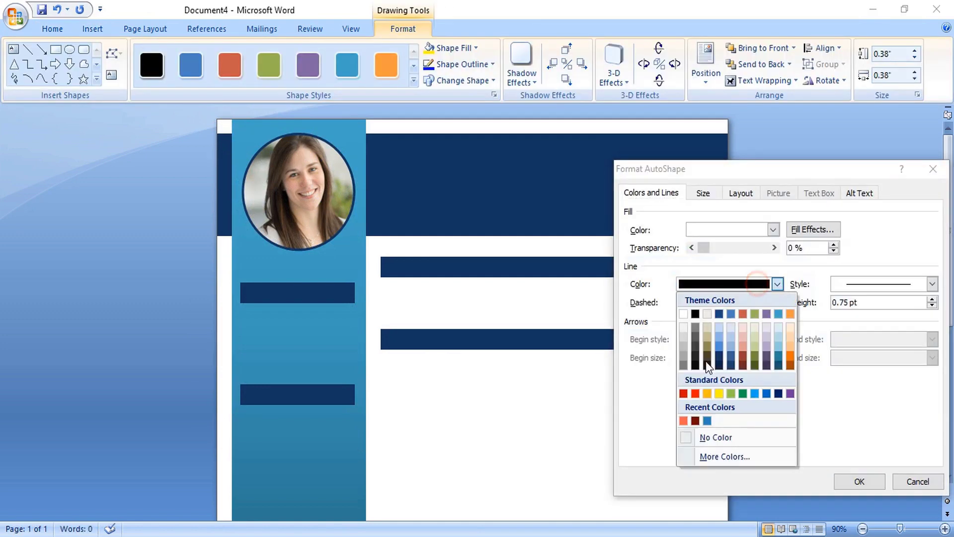
click(687, 438)
click(753, 230)
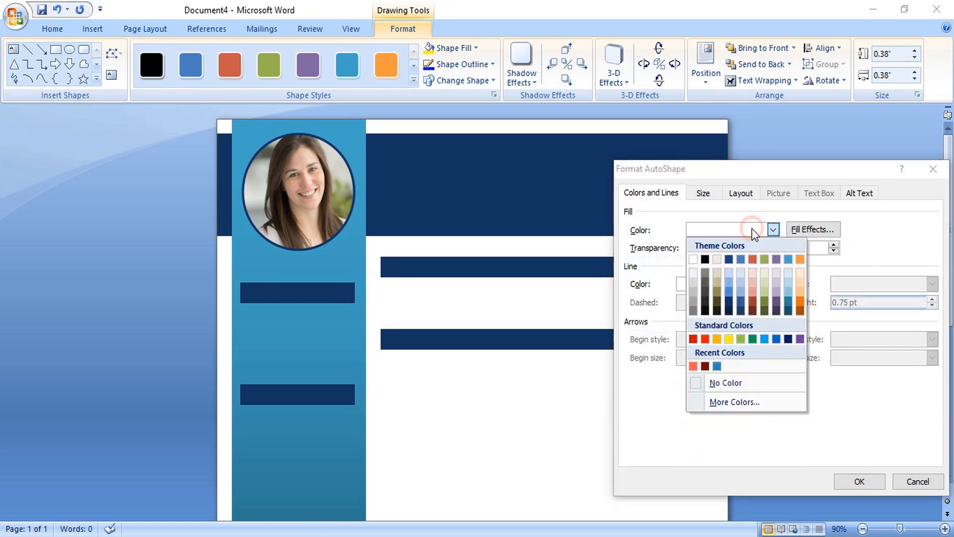
click(788, 259)
click(849, 485)
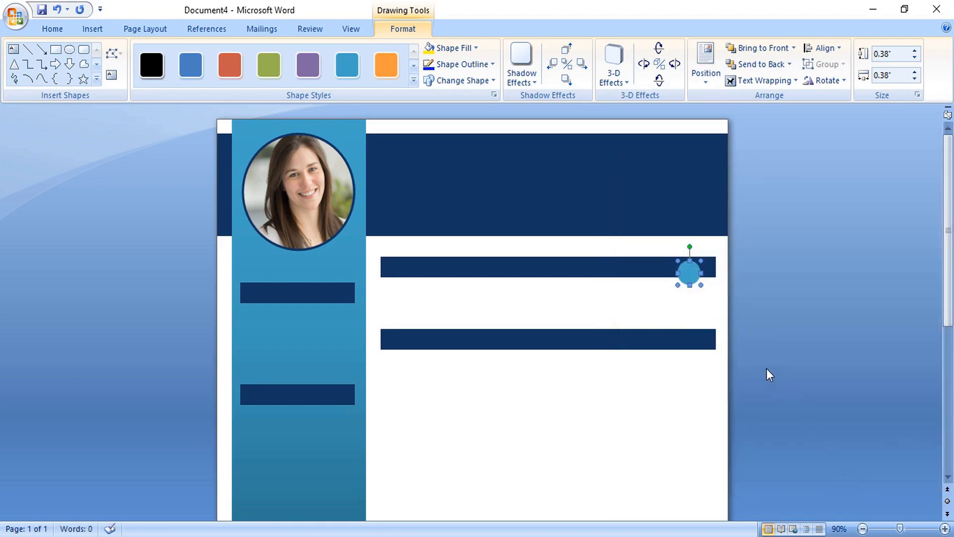
- Enlarge the blue circle slightly and copy it onto the second and bottom bars
key(Up)
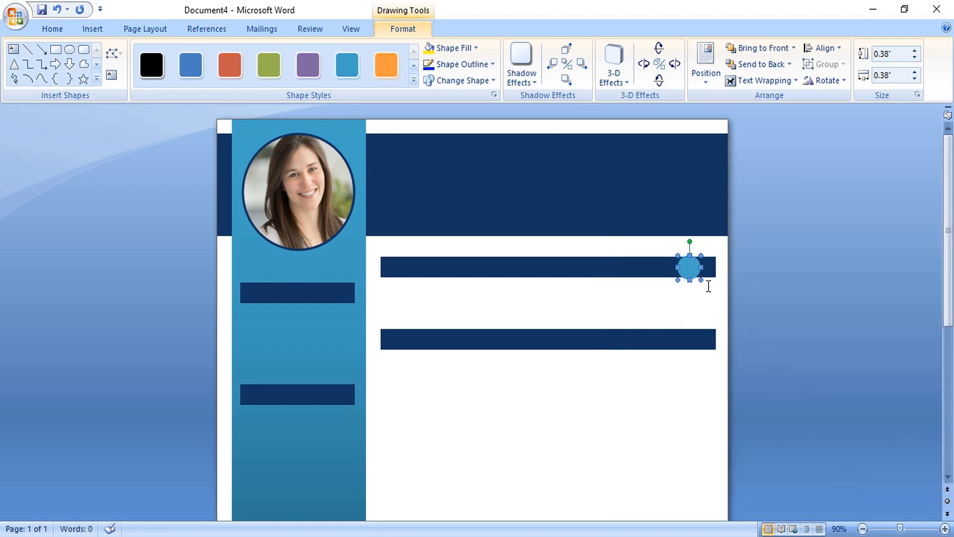
drag(698, 280, 702, 342)
click(755, 311)
scroll(771, 351, down, 5)
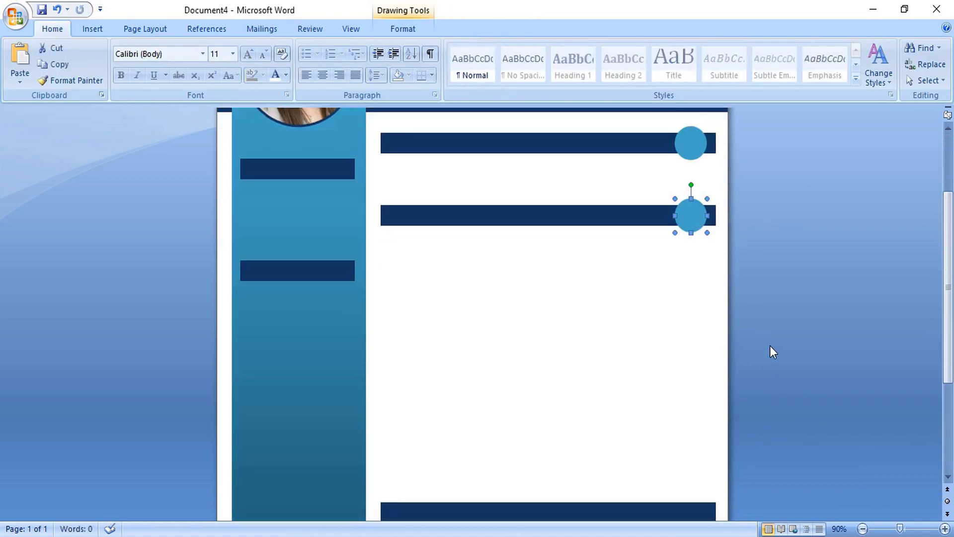
drag(692, 229, 687, 512)
scroll(751, 420, down, 5)
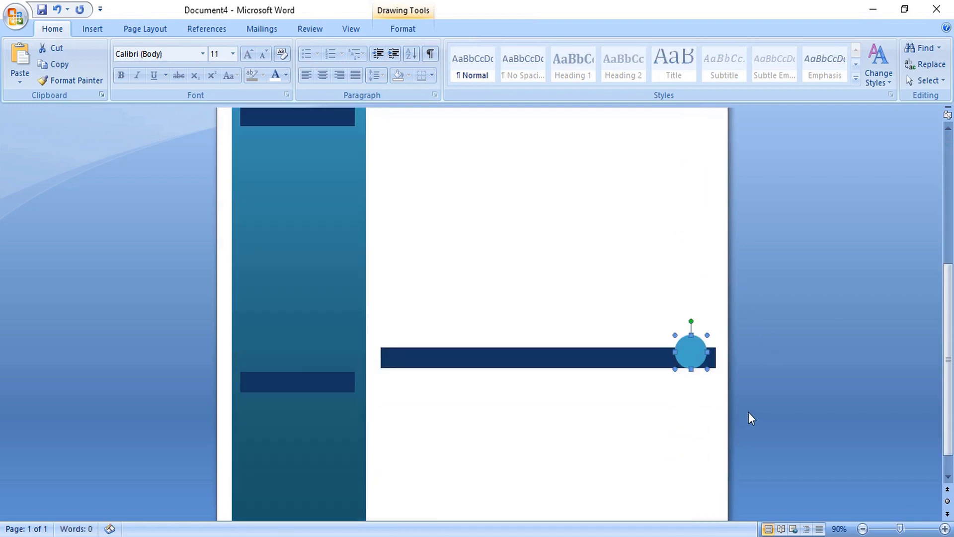
- Insert the graduation-cap icon in front of text, shrink it, and center it on the lower circle
key(ctrl+Home)
click(95, 29)
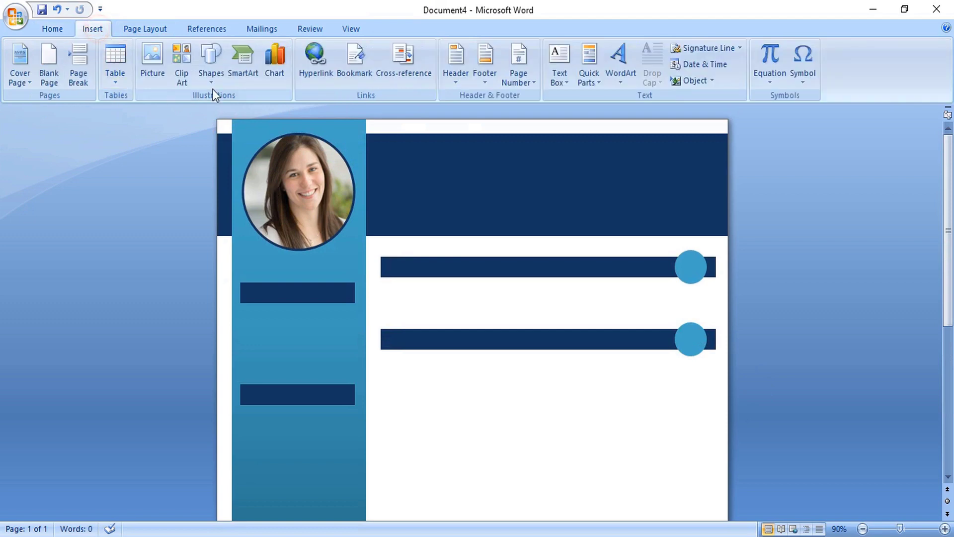
click(157, 58)
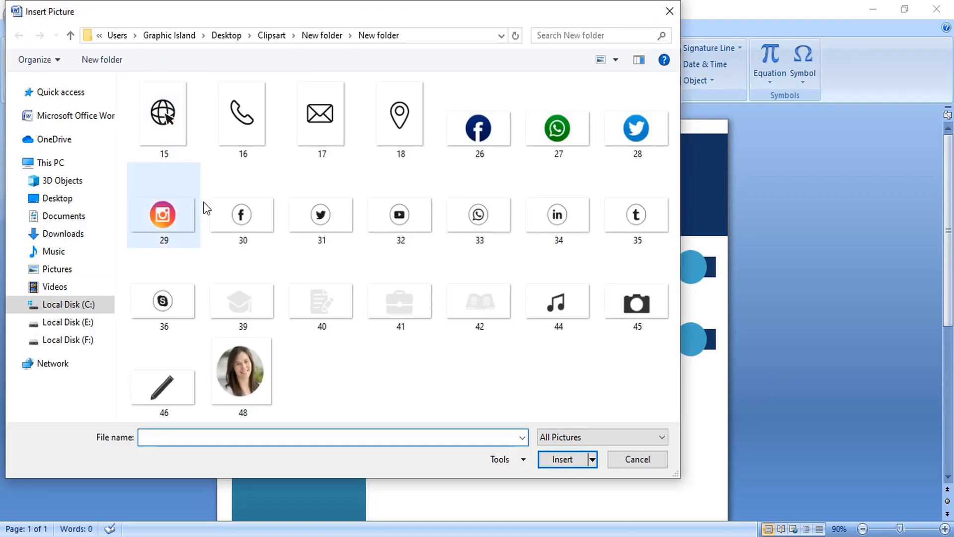
click(252, 301)
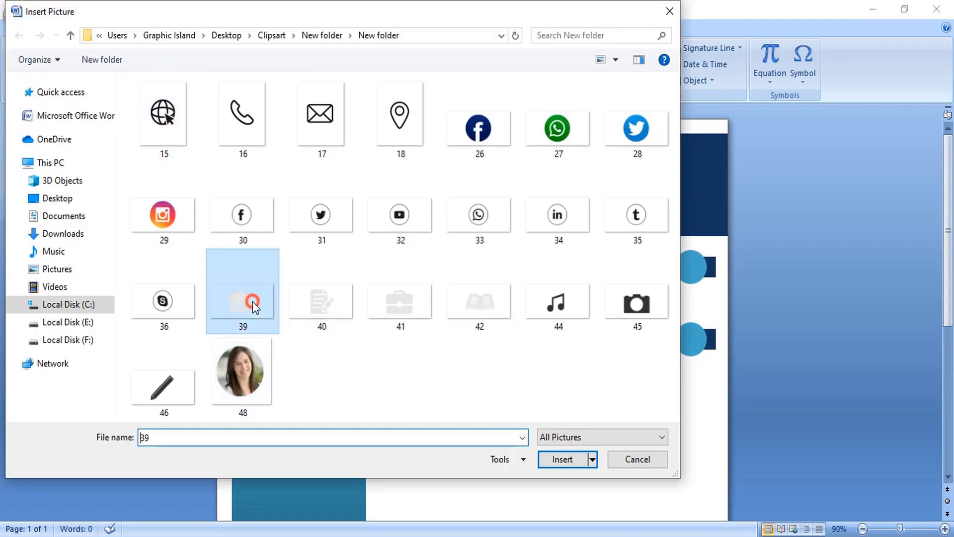
double_click(251, 301)
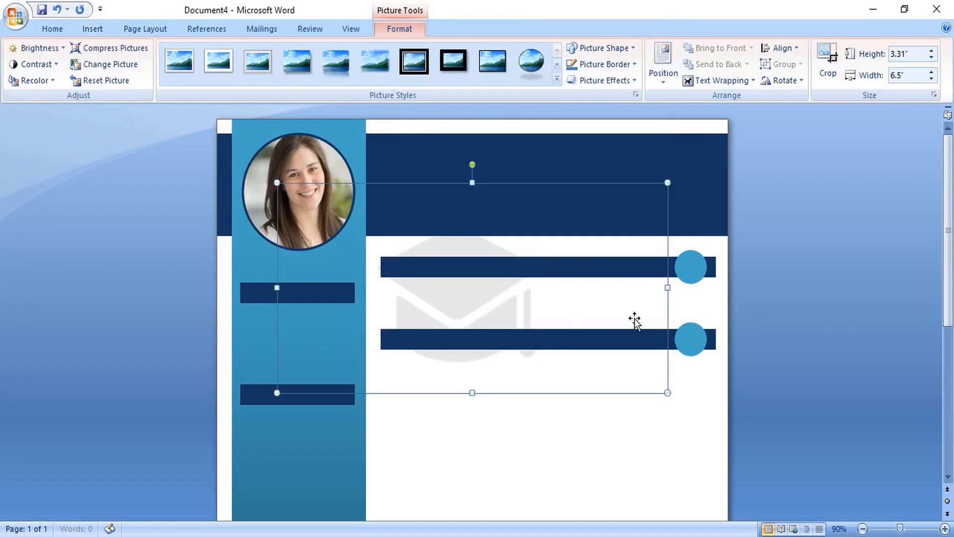
click(741, 80)
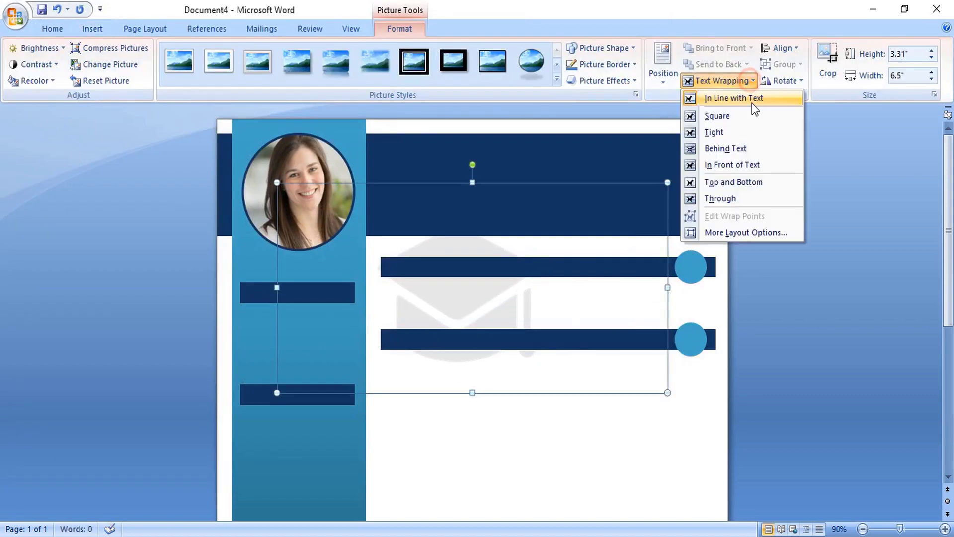
click(744, 166)
drag(625, 210, 701, 335)
drag(647, 366, 727, 357)
key(Left)
key(Left)
key(Left)
key(Left)
key(Up)
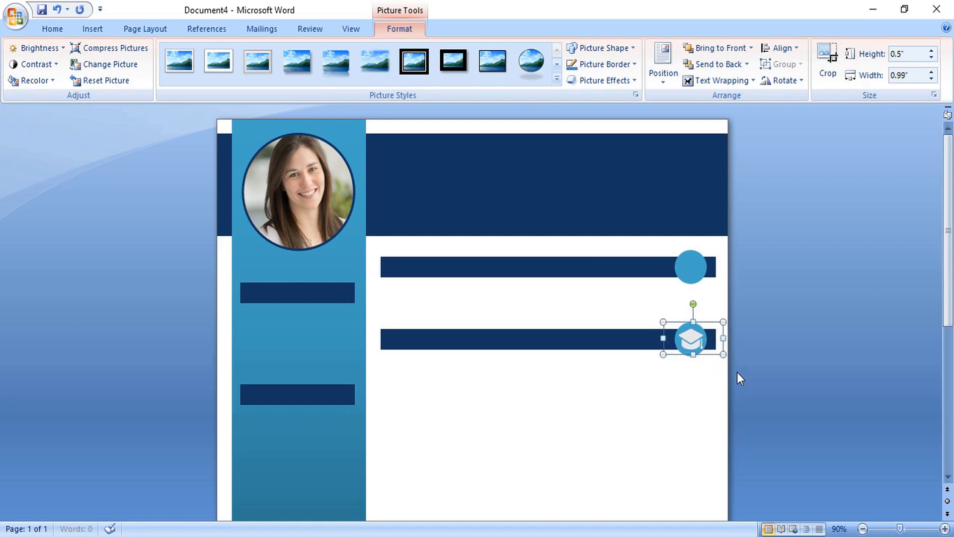
click(738, 375)
- Insert the person silhouette icon in front of text and move it onto the first bar's circle
click(92, 29)
click(155, 58)
double_click(157, 126)
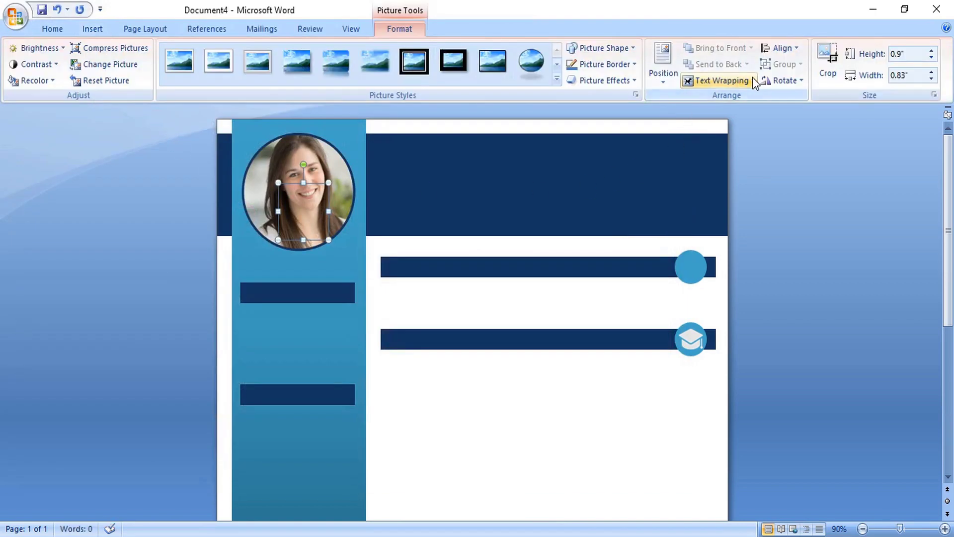
click(754, 79)
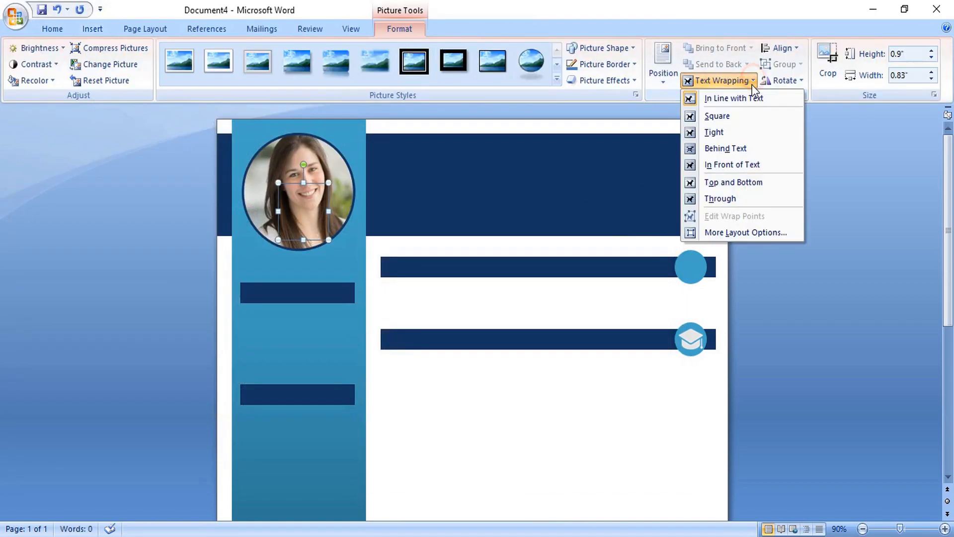
click(740, 165)
drag(284, 231, 702, 279)
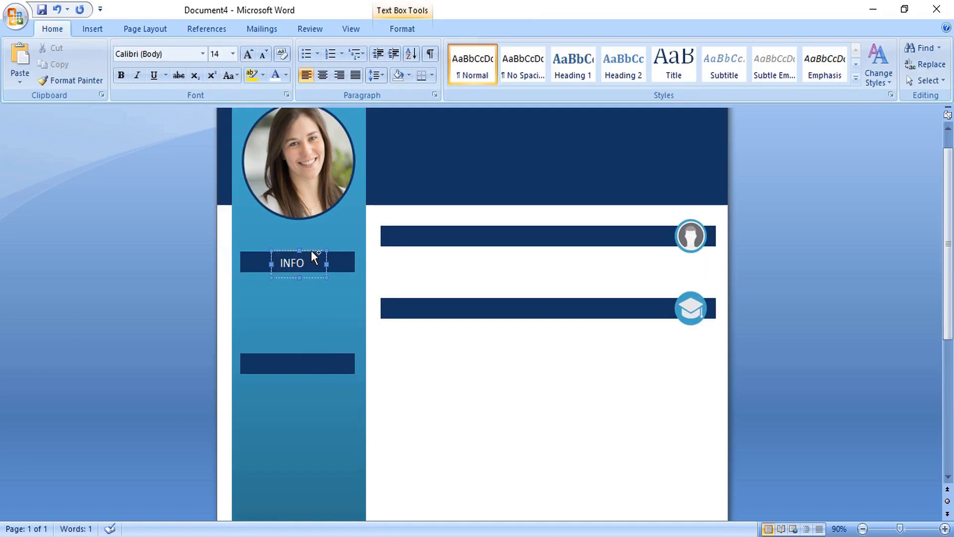
- Copy the INFO label into the lower and bottom bars, widening the bottom box
drag(314, 256, 308, 357)
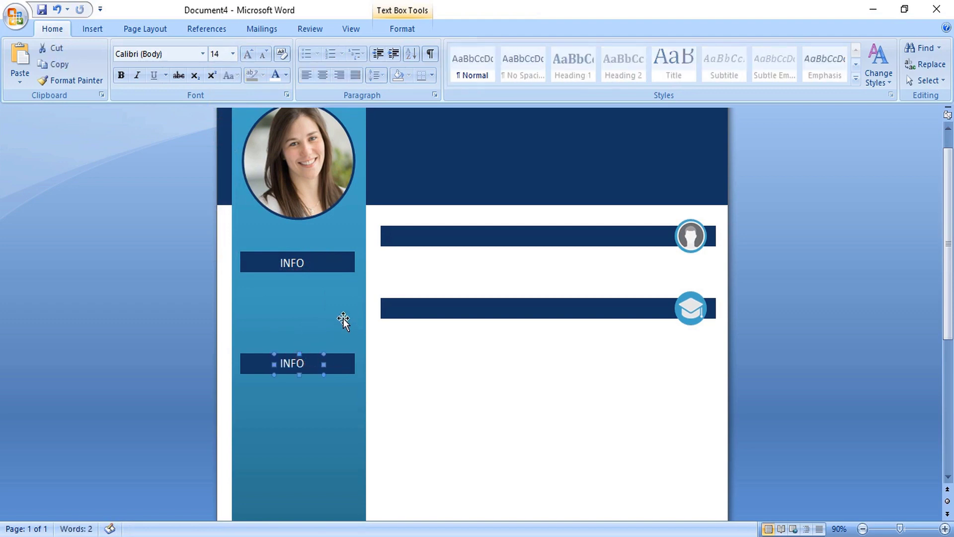
scroll(347, 317, down, 5)
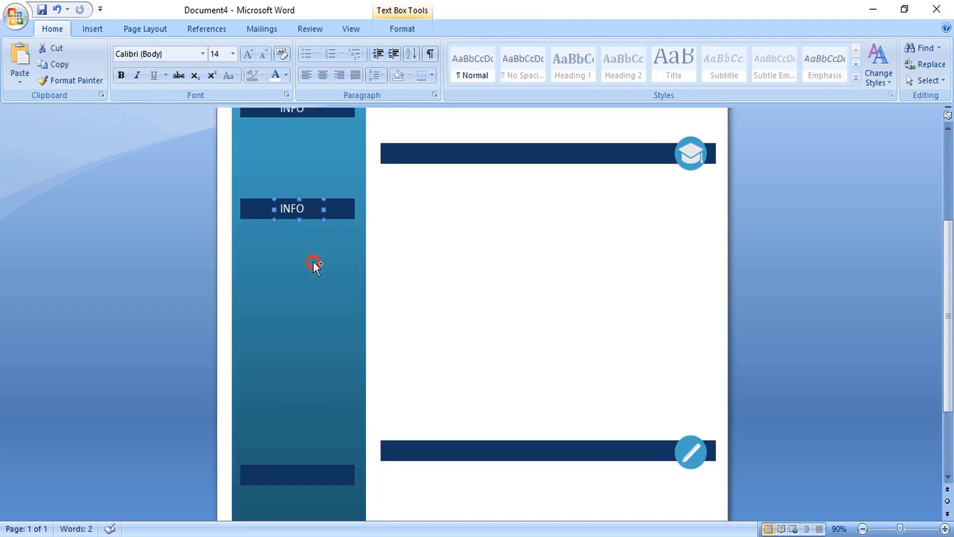
drag(314, 273, 311, 465)
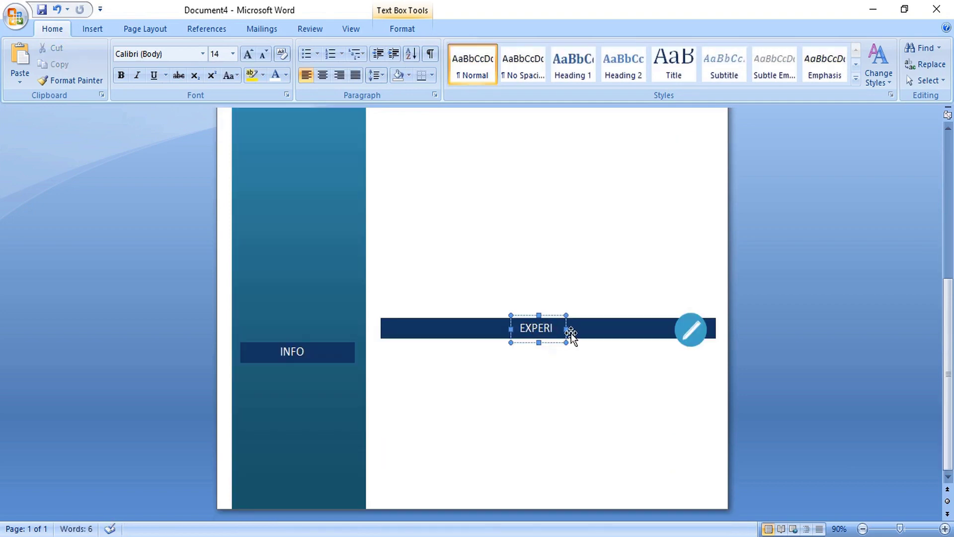
drag(566, 329, 632, 329)
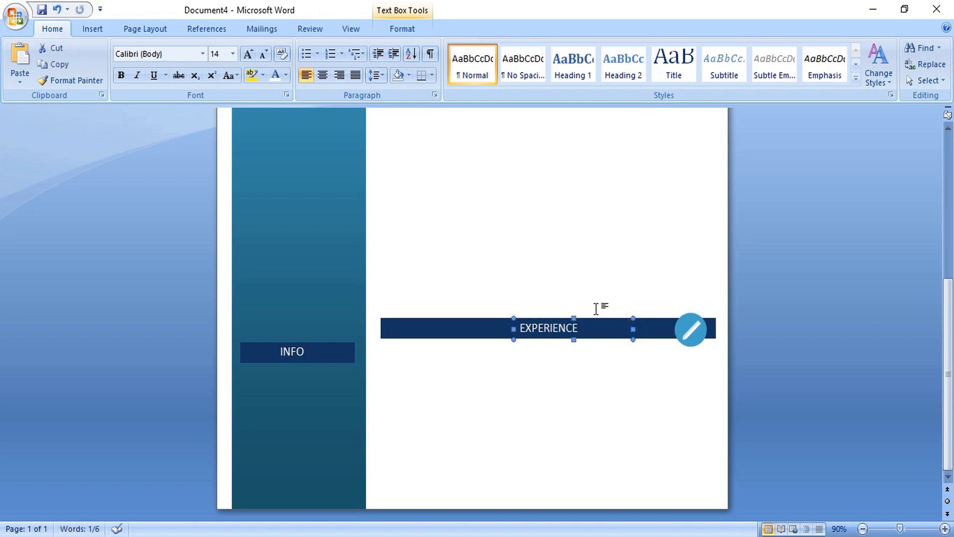
scroll(614, 308, up, 5)
- Retype the labels as EDUCATION in the second bar and ABOUT ME in the top bar
drag(534, 217, 514, 217)
text(ED)
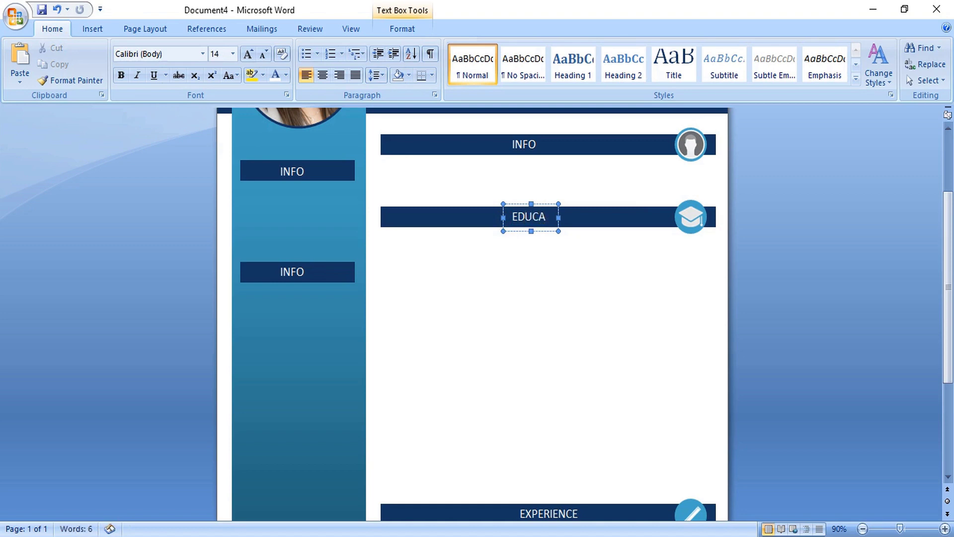
text(UCA)
click(592, 217)
text(TION)
double_click(524, 144)
text(ABOUT)
click(587, 145)
text(ME)
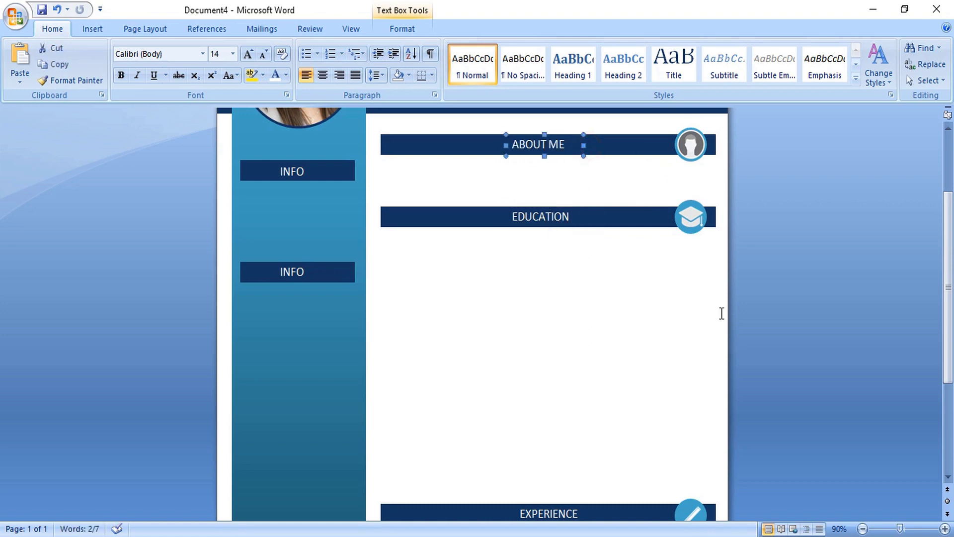
- Slide the EXPERIENCE label box left within the bottom bar
scroll(646, 357, down, 5)
click(564, 398)
key(Left)
key(Left)
key(Left)
key(Left)
key(Left)
key(Left)
key(Left)
key(Left)
key(Left)
key(Left)
key(Left)
key(Left)
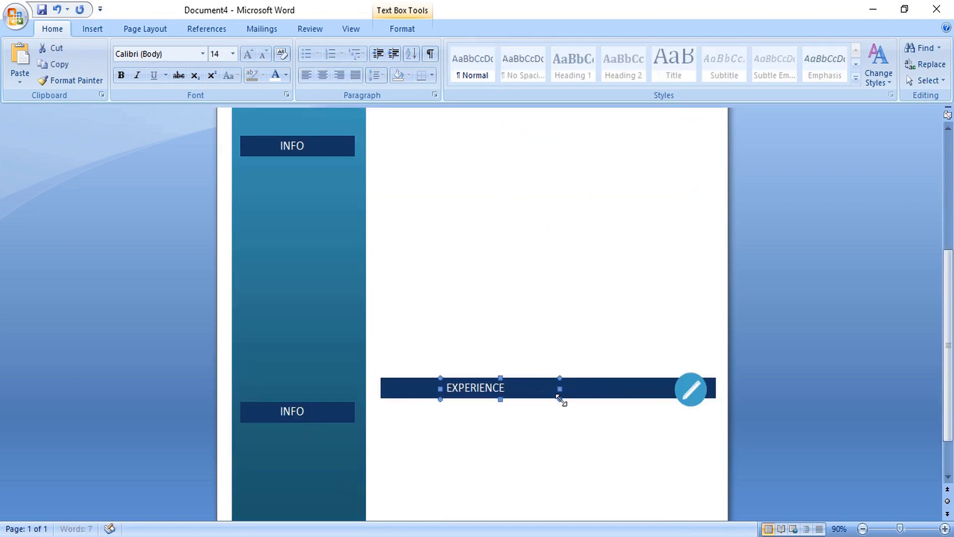
key(Left)
key(Left)
key(Left)
key(Left)
key(Left)
key(Left)
key(Left)
key(Left)
key(Left)
key(Left)
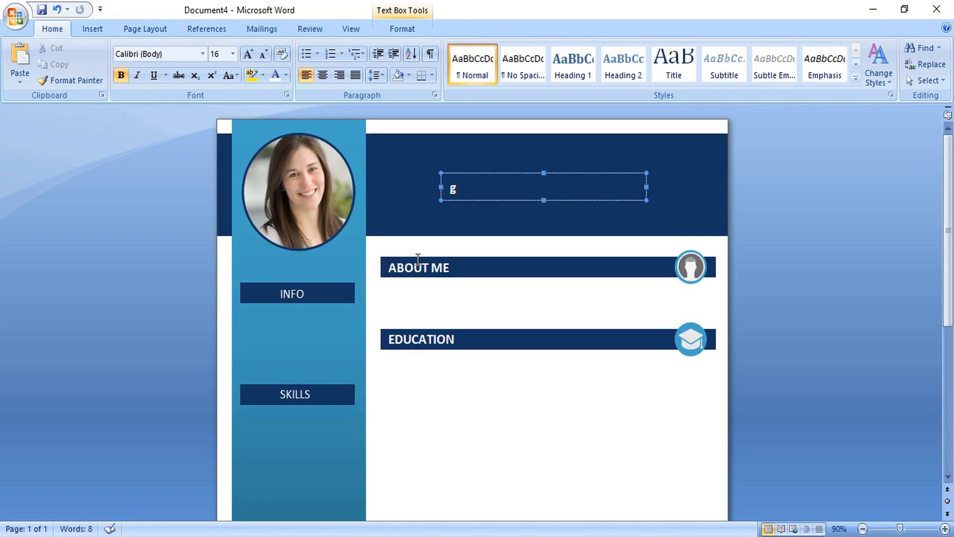
- Type the candidate's name in capitals in the dark header and set it to 20 pt
key(BackSpace)
drag(543, 187, 447, 187)
click(232, 53)
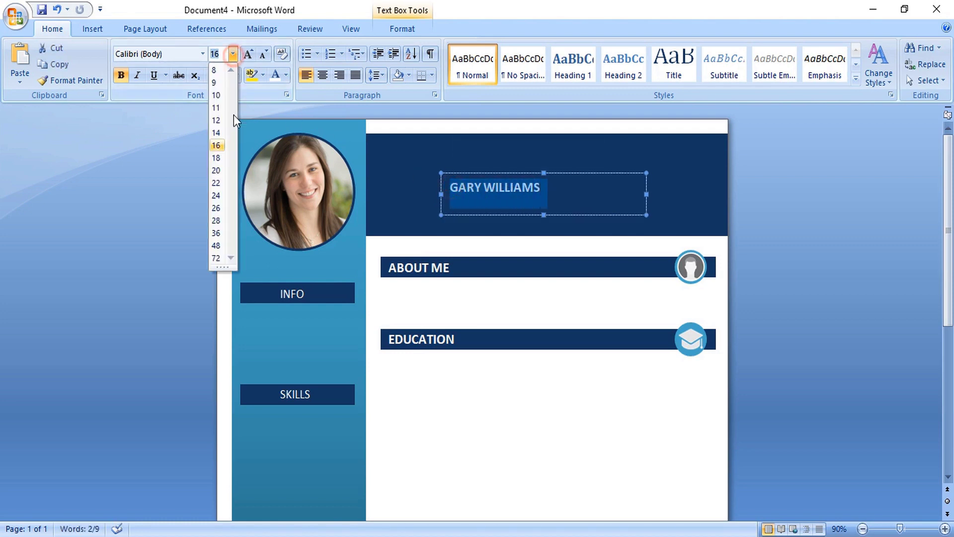
click(226, 170)
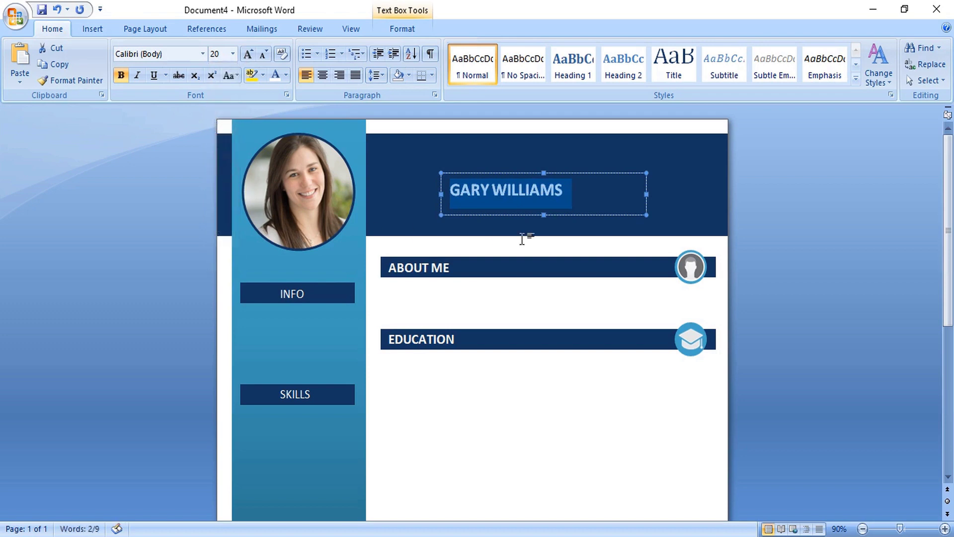
- Make the surname regular weight and nudge the name box up and right
click(492, 190)
drag(497, 190, 606, 190)
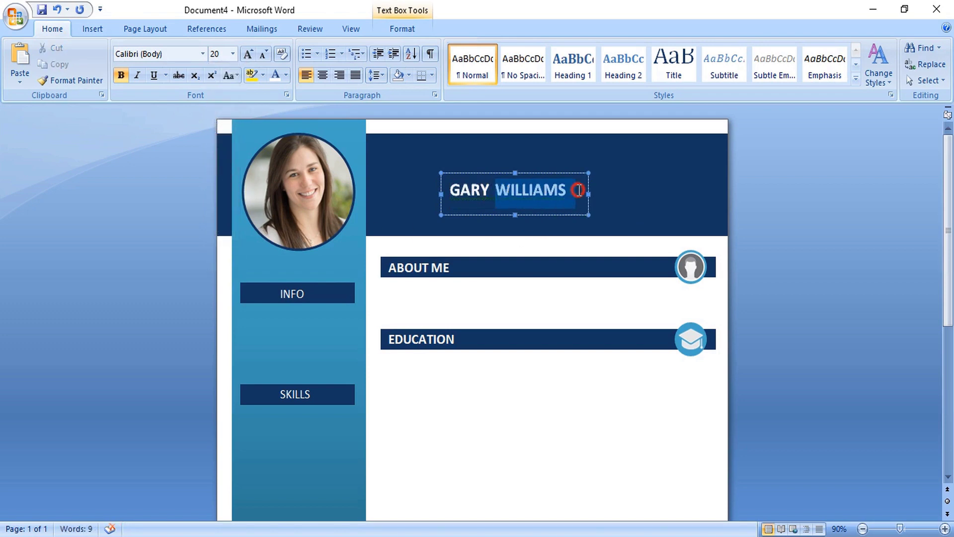
click(126, 77)
click(528, 172)
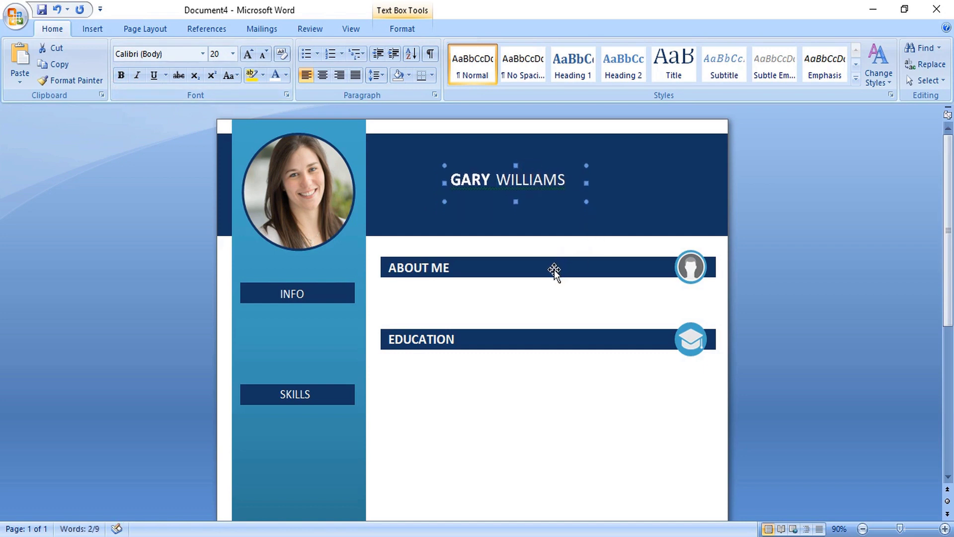
key(Up)
key(Right)
key(Right)
key(Right)
key(Right)
key(Right)
key(Right)
key(Right)
key(Right)
- Copy the INFO label under the name as a blue 'YOUR POSITION' line, then copy lorem ipsum text
scroll(348, 278, down, 1)
click(298, 262)
drag(313, 258, 665, 174)
drag(508, 174, 570, 174)
text(YOU)
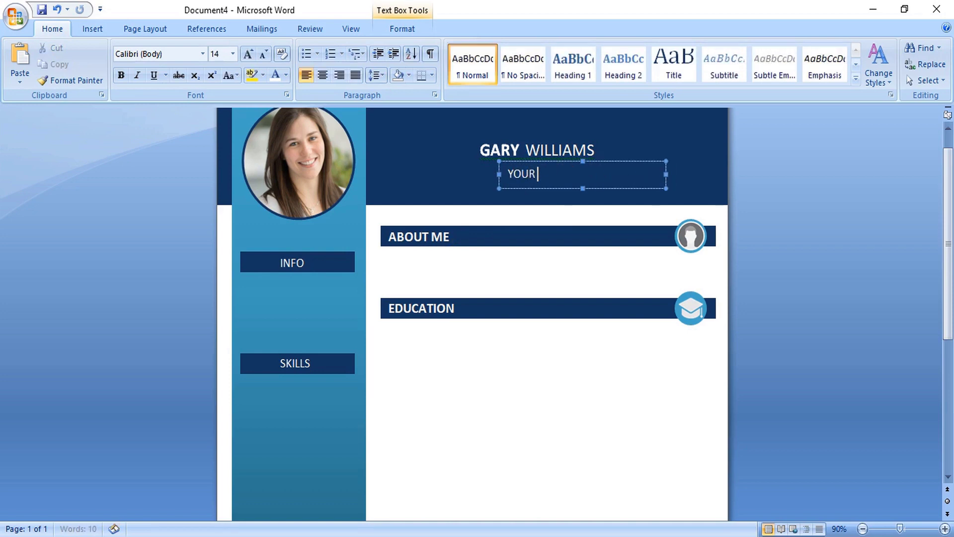
text(R POSITION)
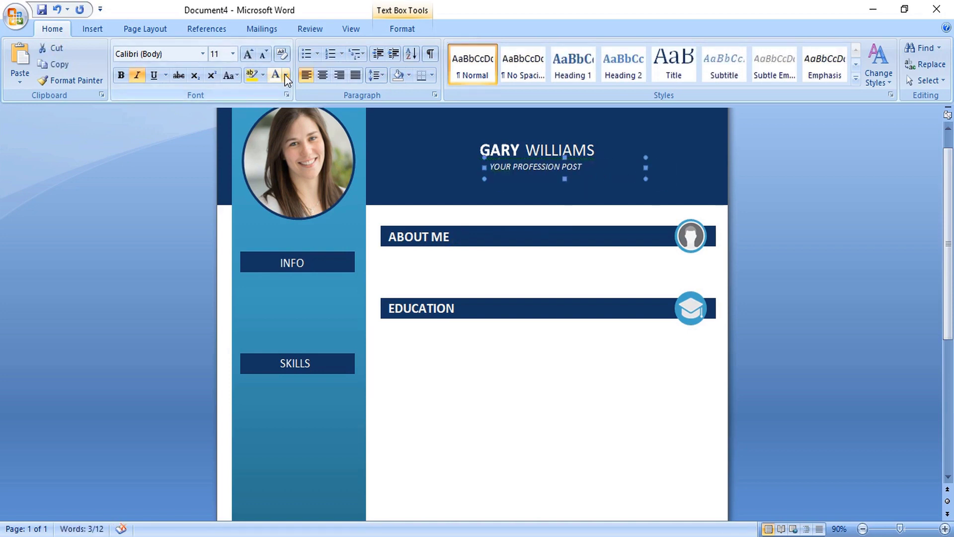
click(286, 75)
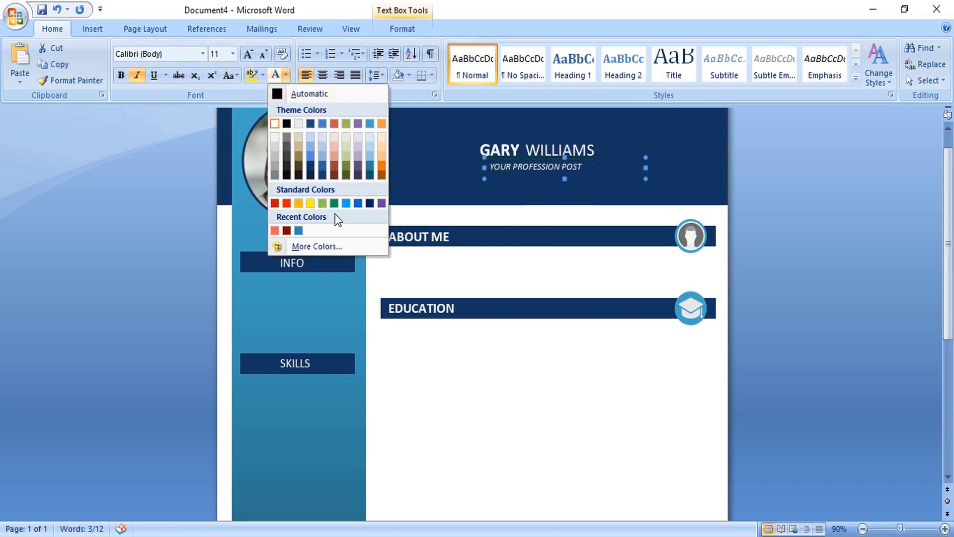
click(298, 230)
click(554, 425)
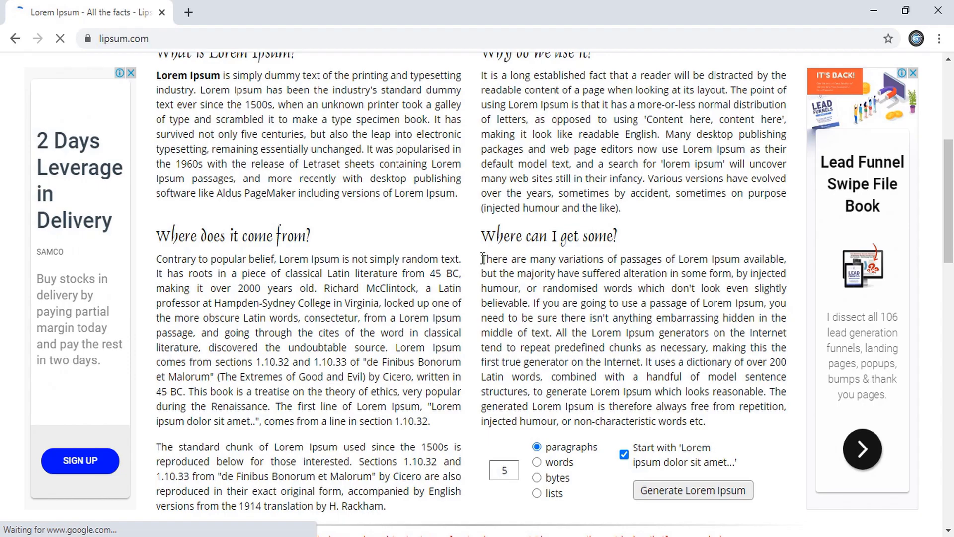
drag(481, 259, 518, 285)
key(ctrl+c)
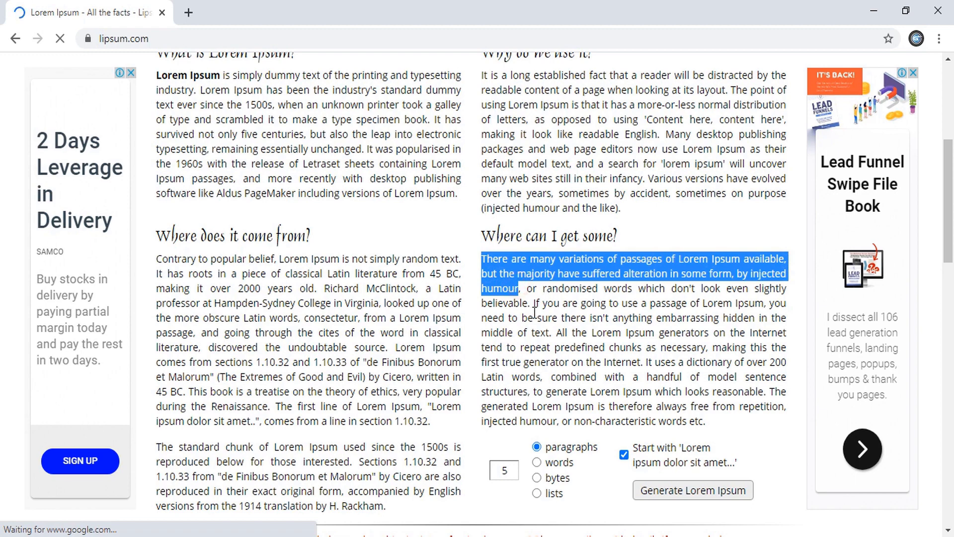
key(alt+Tab)
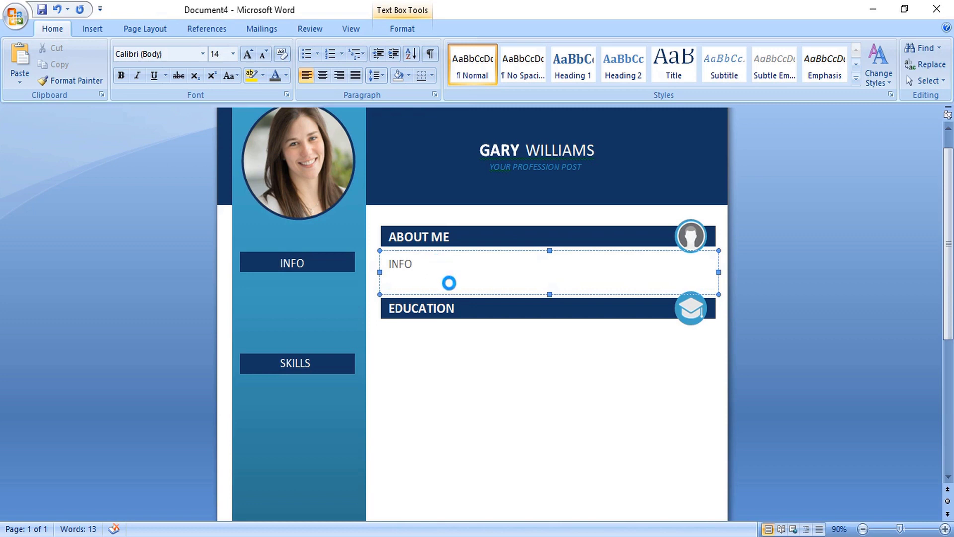
- Paste the placeholder passage into About Me and delete the stray word INFO
key(ctrl+v)
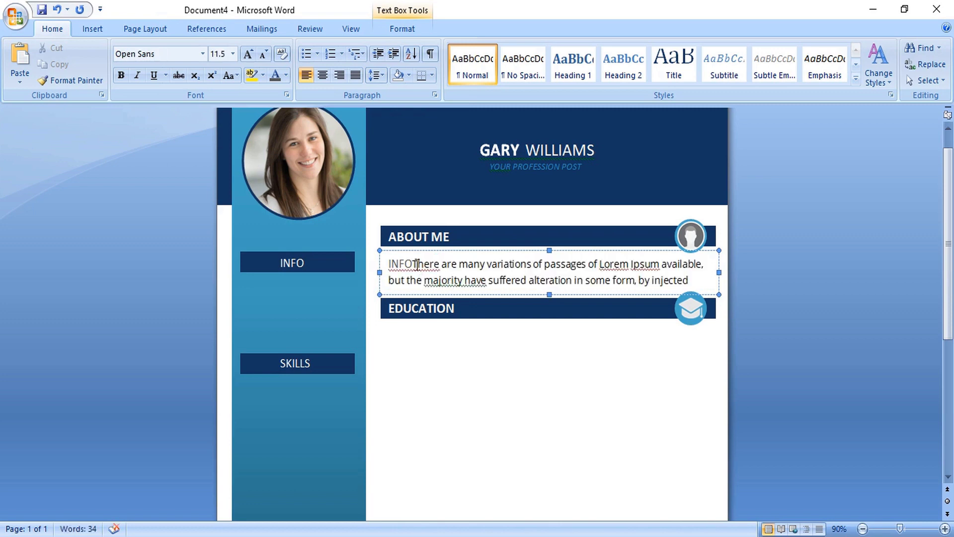
drag(414, 264, 387, 264)
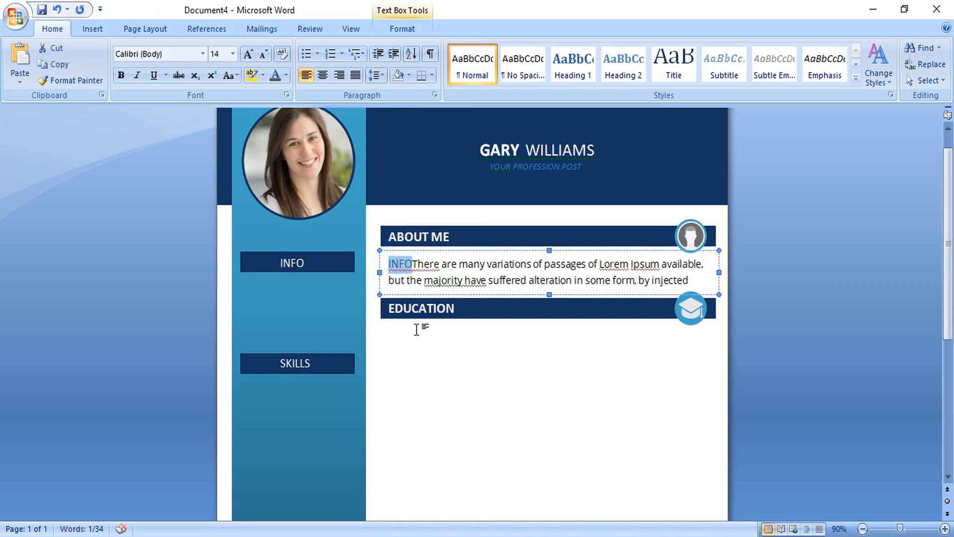
key(Delete)
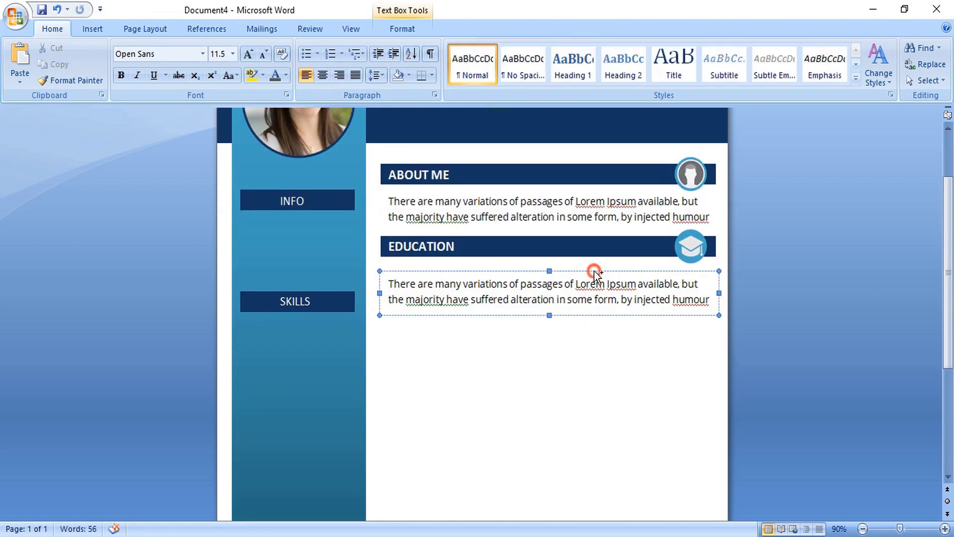
- Copy the body text and year-title blocks down to form the Education entries
drag(591, 278, 595, 427)
scroll(598, 360, down, 3)
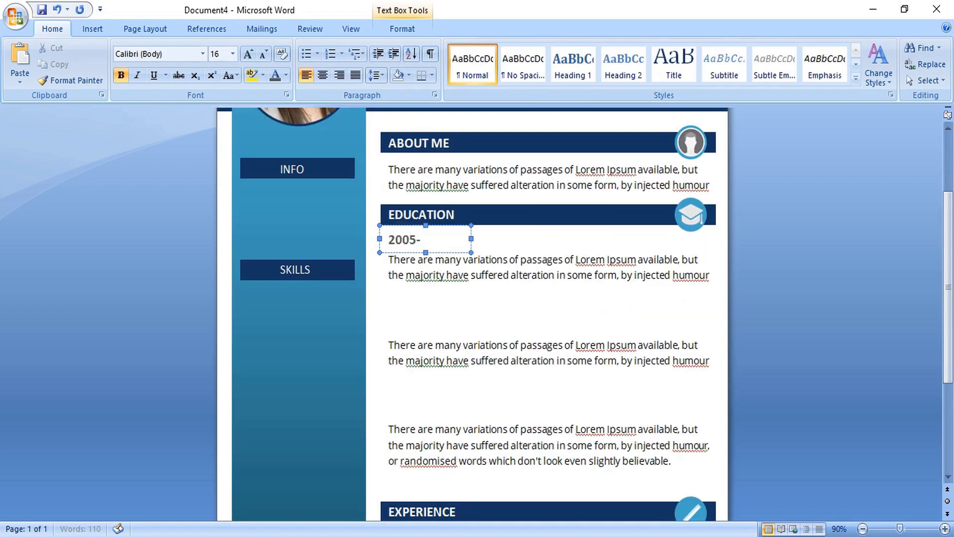
text(2008)
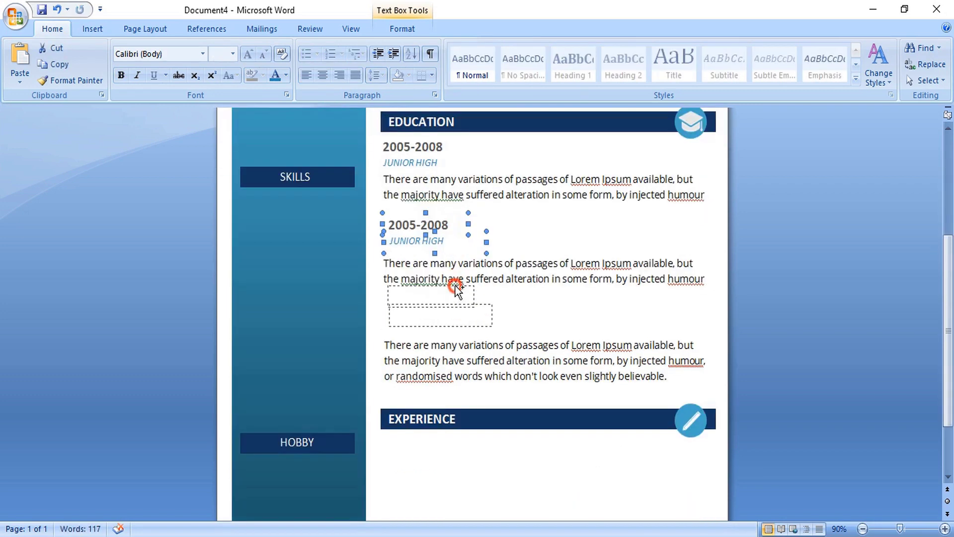
drag(453, 288, 455, 294)
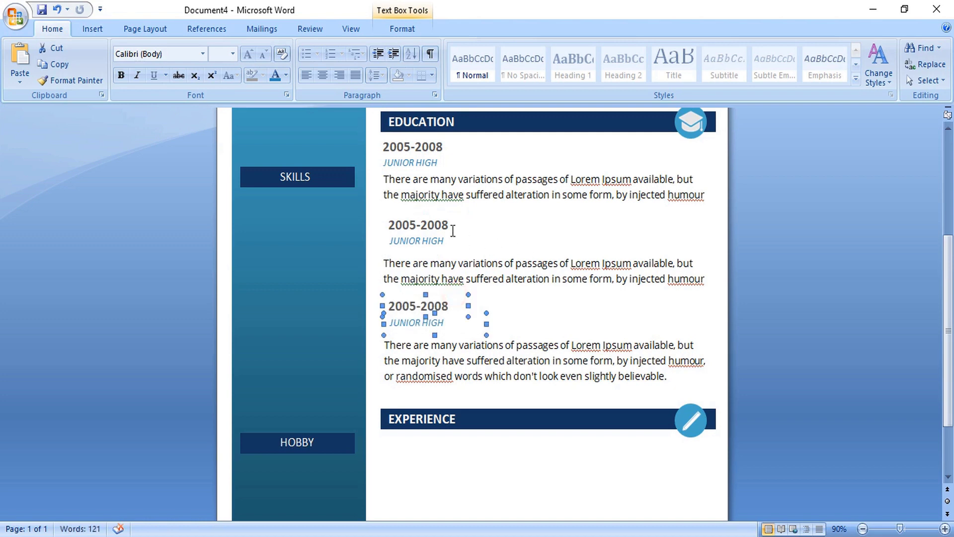
- Change the second Education entry's years to 2008-2010
click(444, 230)
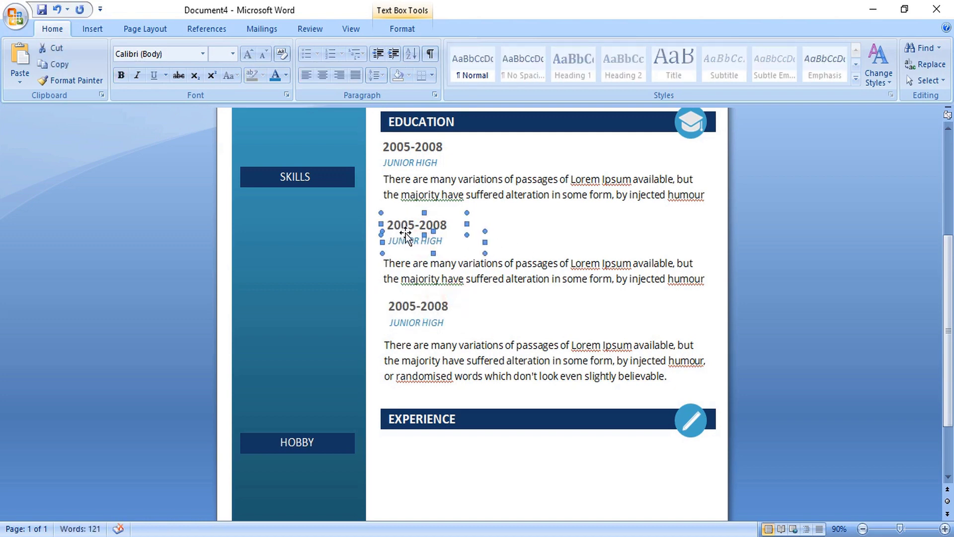
click(416, 223)
key(BackSpace)
text(8)
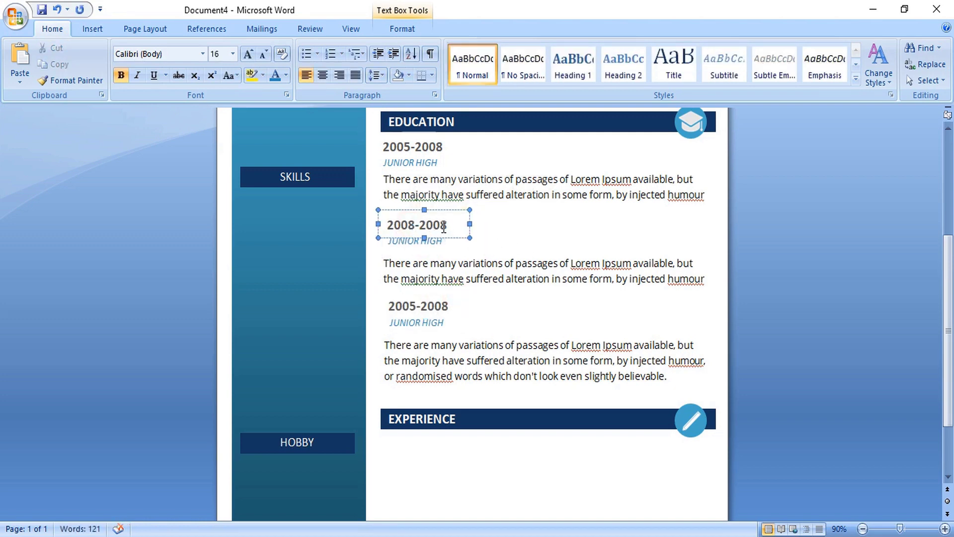
double_click(448, 225)
click(442, 225)
key(Delete)
key(BackSpace)
text(10)
- Duplicate the year block under Experience and move the Experience body text below UNIVERSITY
click(427, 306)
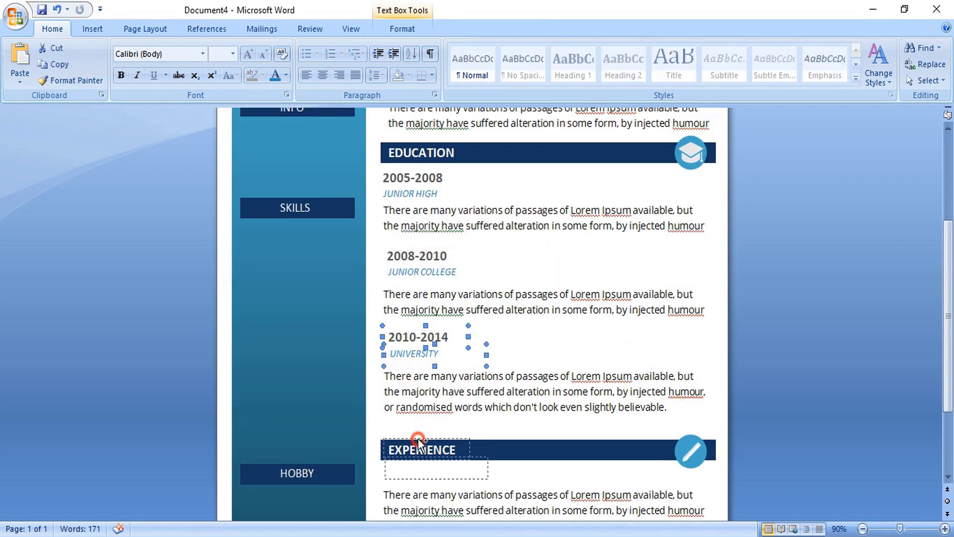
drag(418, 439, 418, 475)
scroll(418, 358, down, 3)
drag(412, 346, 413, 409)
click(570, 375)
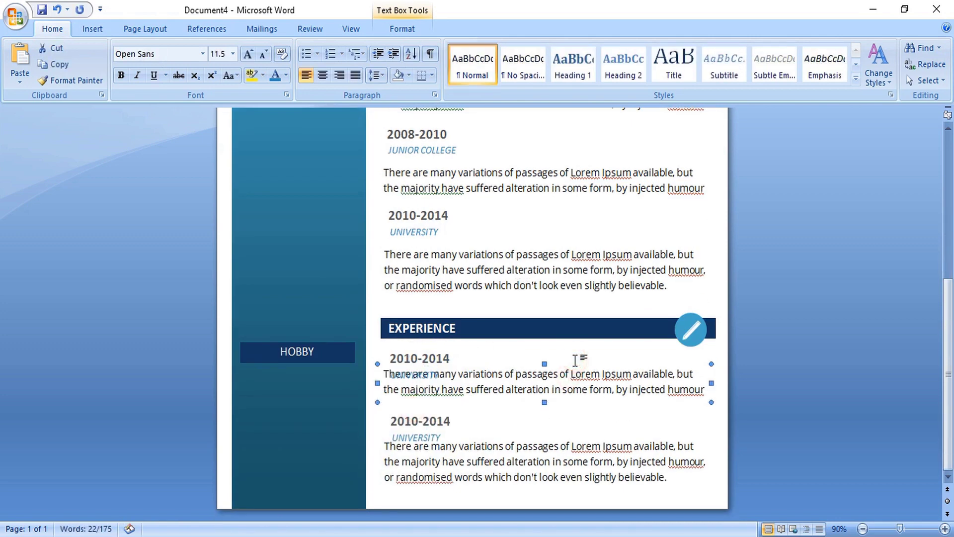
drag(575, 363, 576, 379)
click(515, 445)
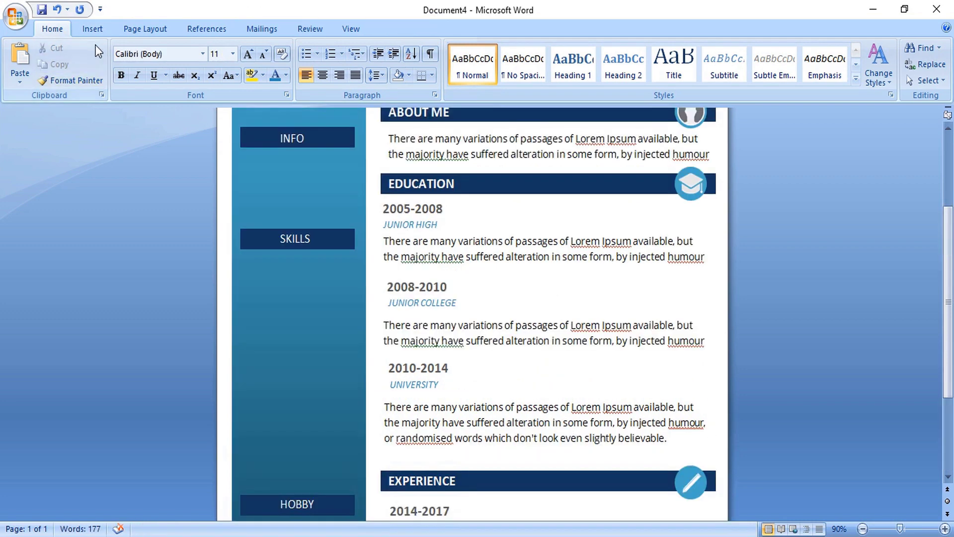
- Draw a straight horizontal line across the sidebar under SKILLS
click(93, 28)
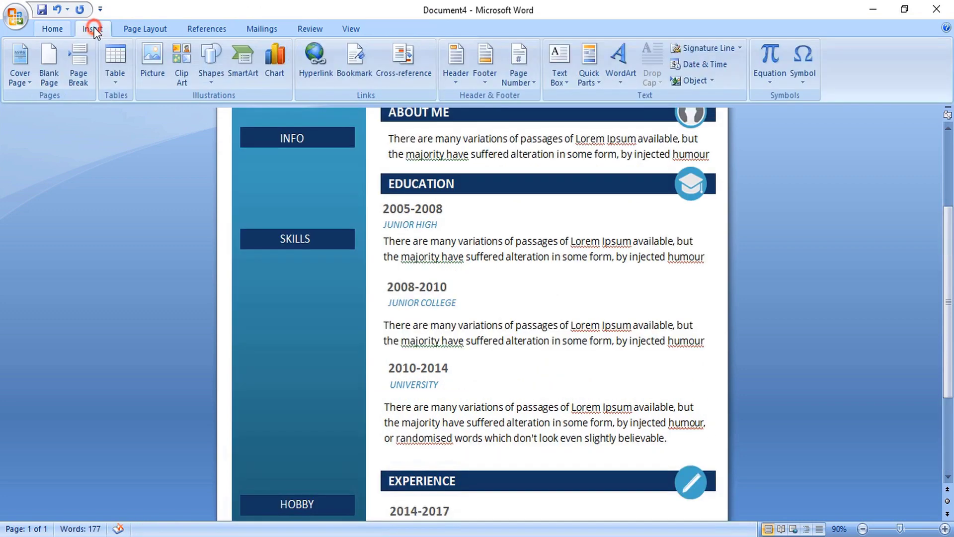
click(211, 63)
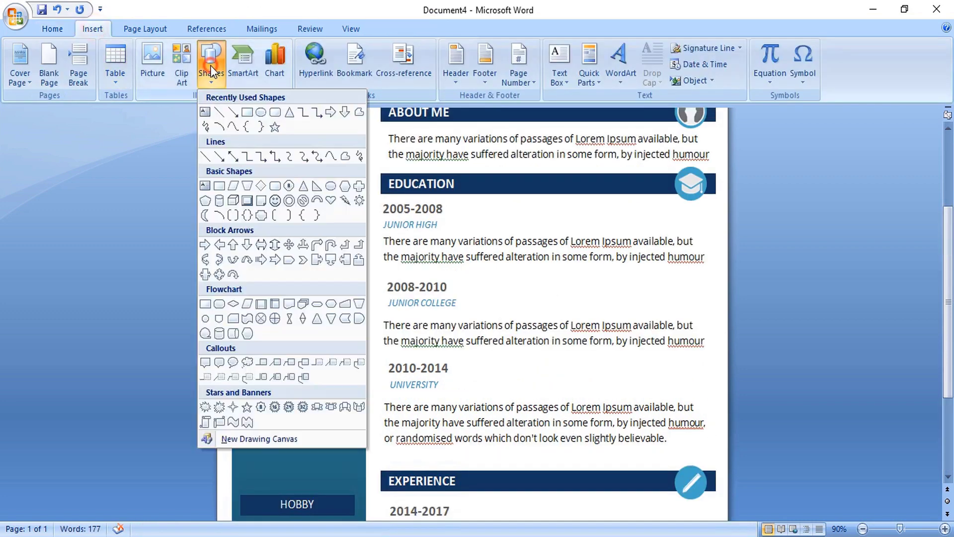
click(221, 114)
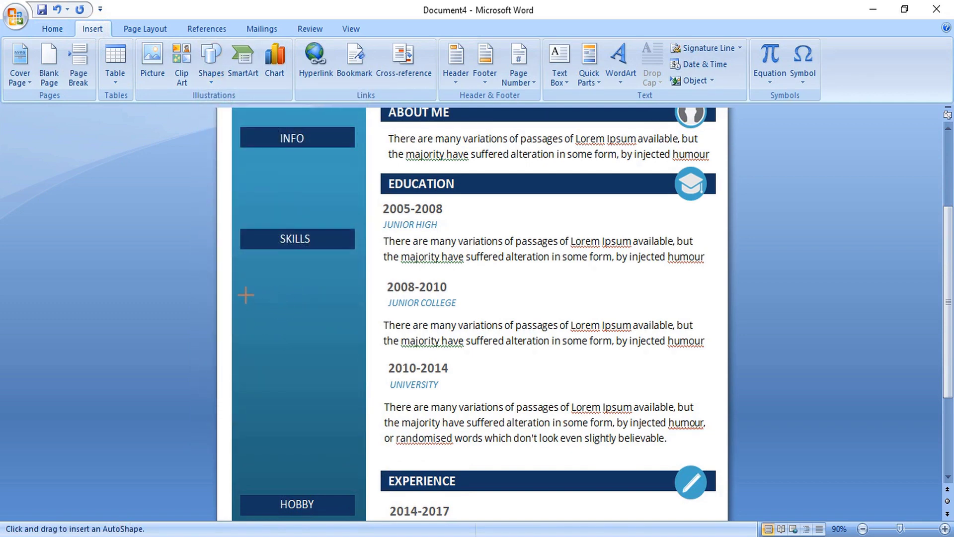
drag(243, 289, 244, 290)
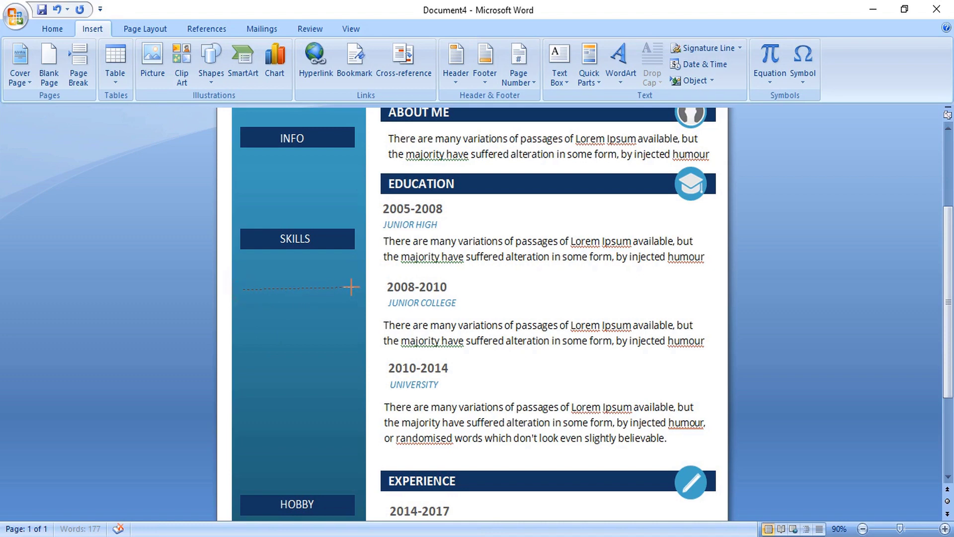
drag(351, 287, 354, 288)
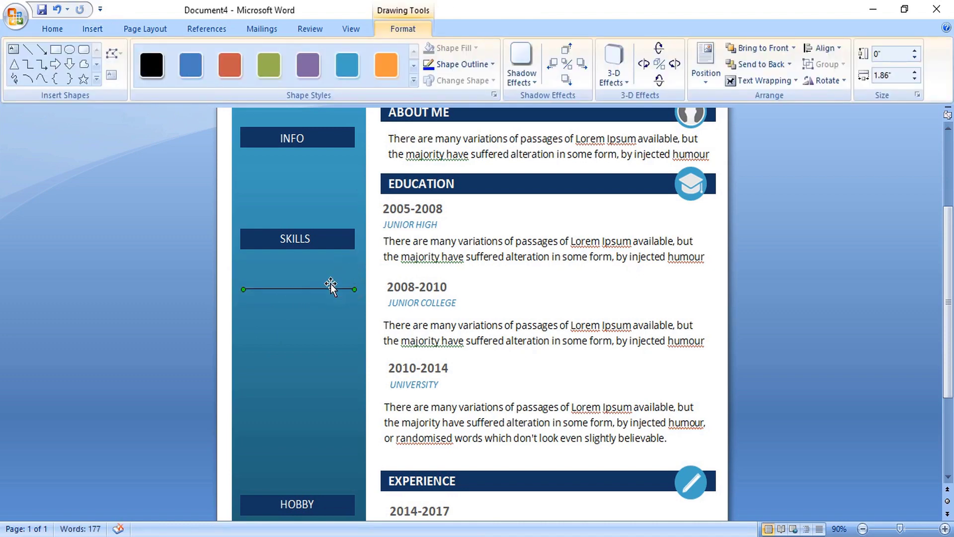
click(329, 288)
right_click(329, 288)
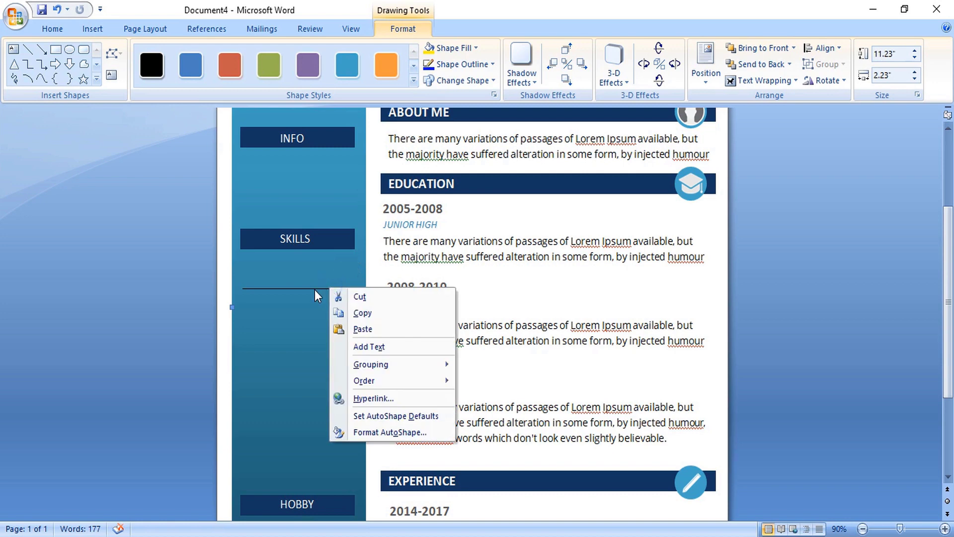
click(309, 291)
- Format the line white with a 2.25 pt weight
click(307, 289)
right_click(307, 289)
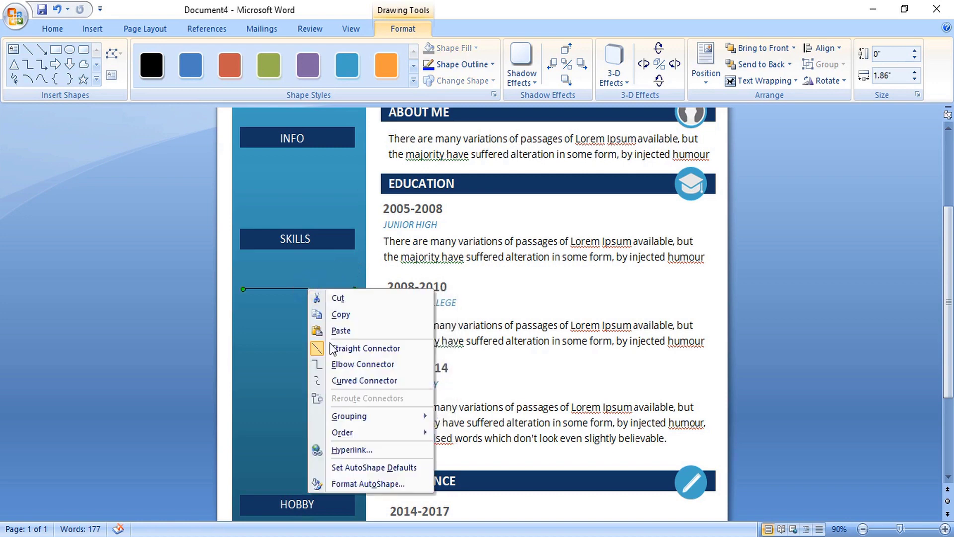
click(355, 483)
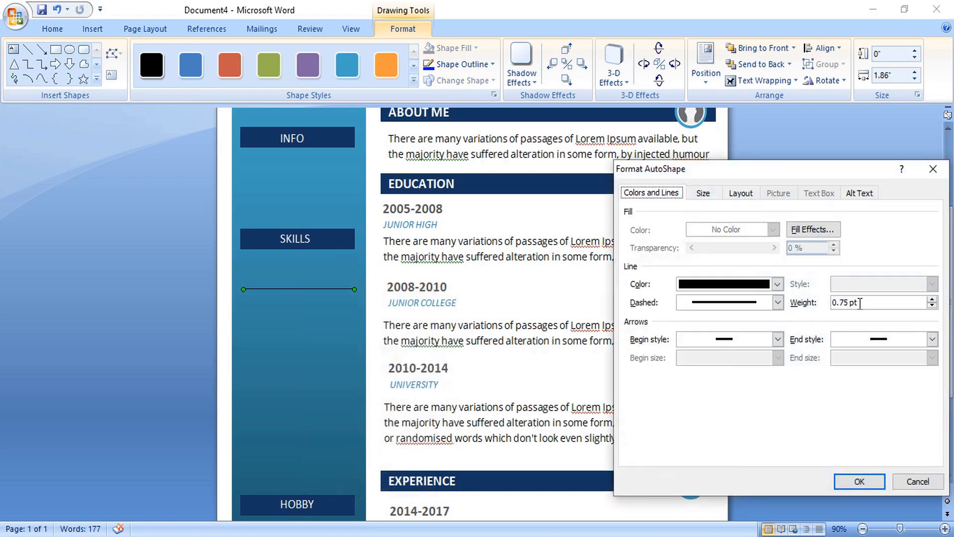
click(931, 300)
click(932, 299)
click(932, 300)
click(931, 300)
click(932, 300)
click(931, 300)
click(777, 283)
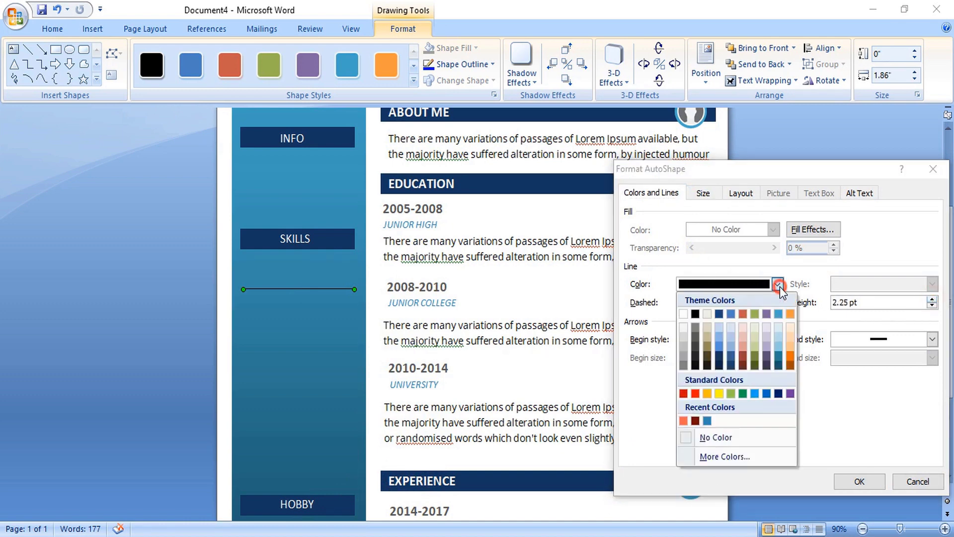
click(684, 313)
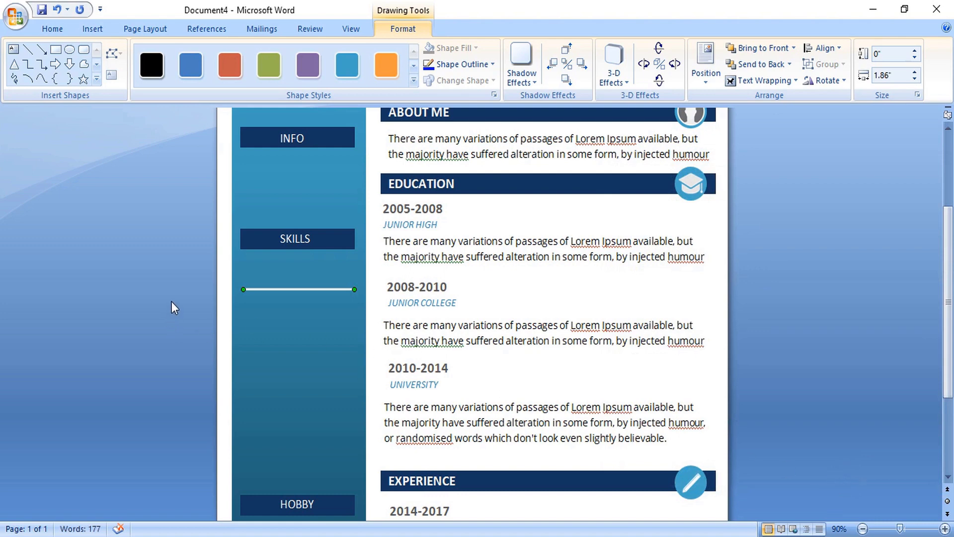
- Add a short white 2.5 pt vertical tick at the line's right end
click(27, 50)
drag(346, 281, 345, 294)
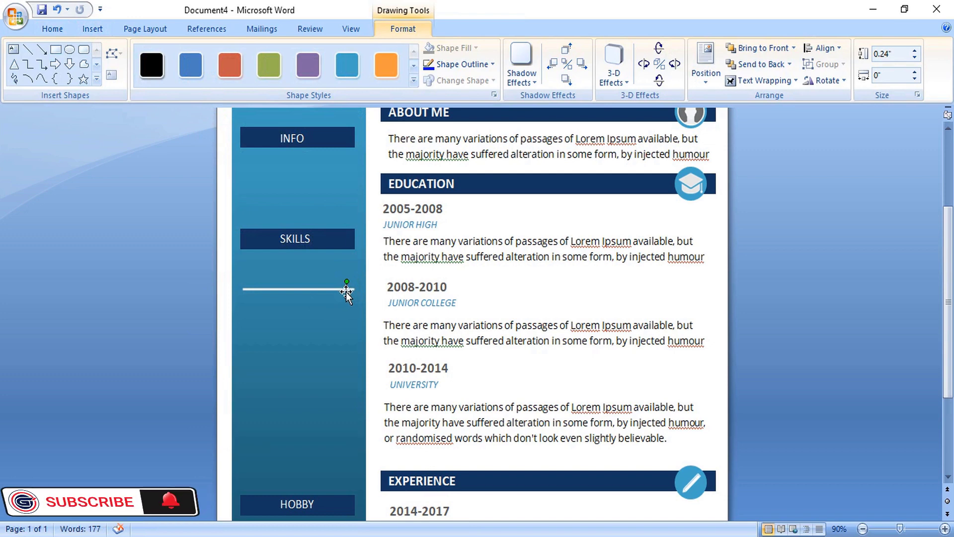
right_click(347, 293)
click(400, 486)
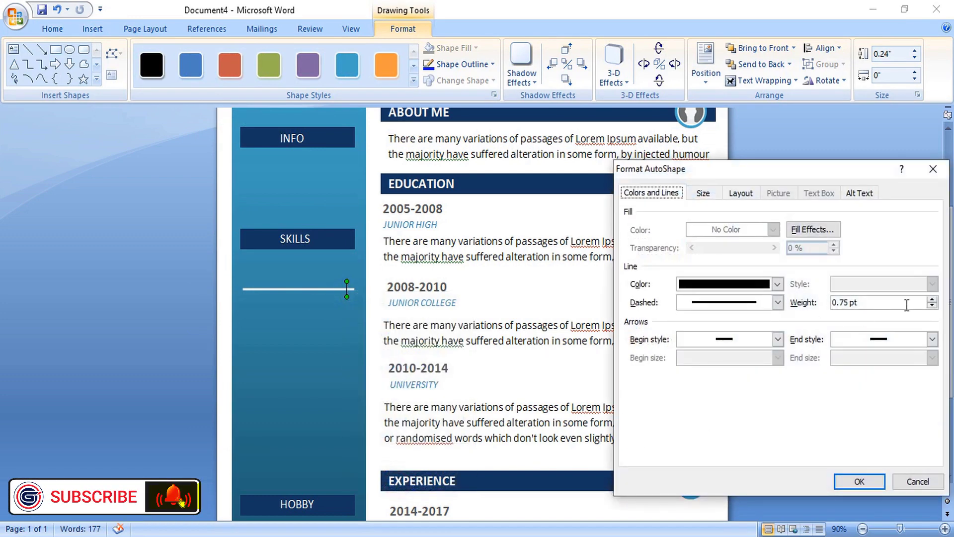
click(930, 299)
click(930, 299)
click(930, 299)
click(930, 299)
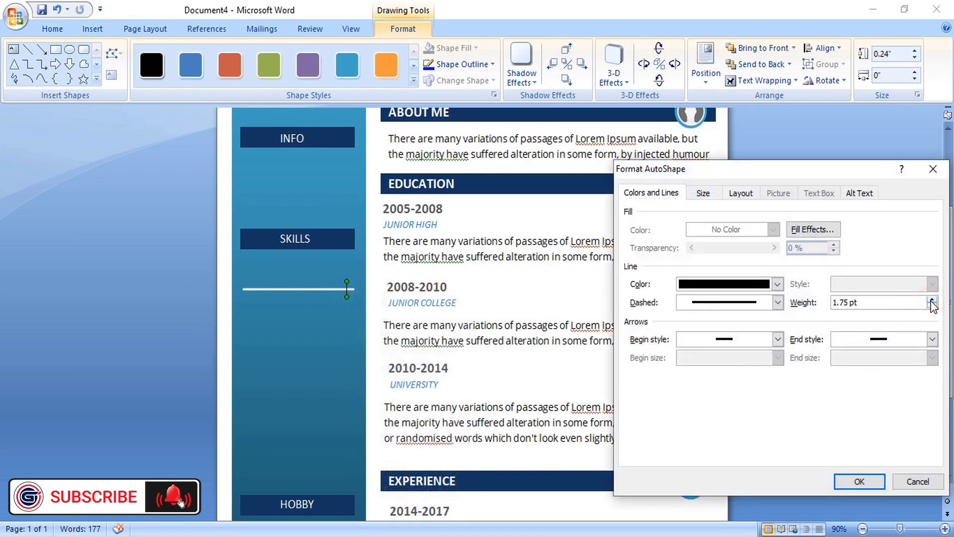
click(931, 300)
click(932, 299)
click(931, 300)
click(777, 284)
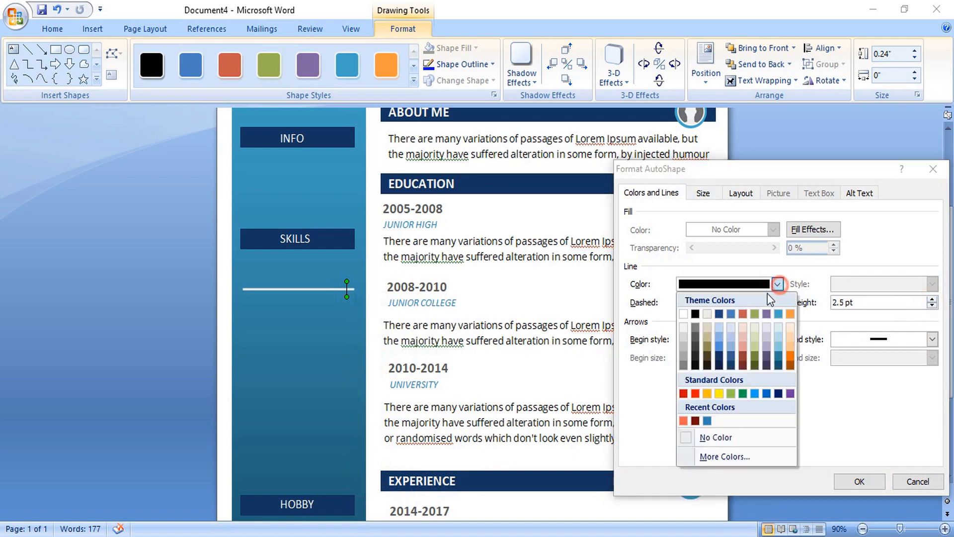
click(684, 313)
click(859, 481)
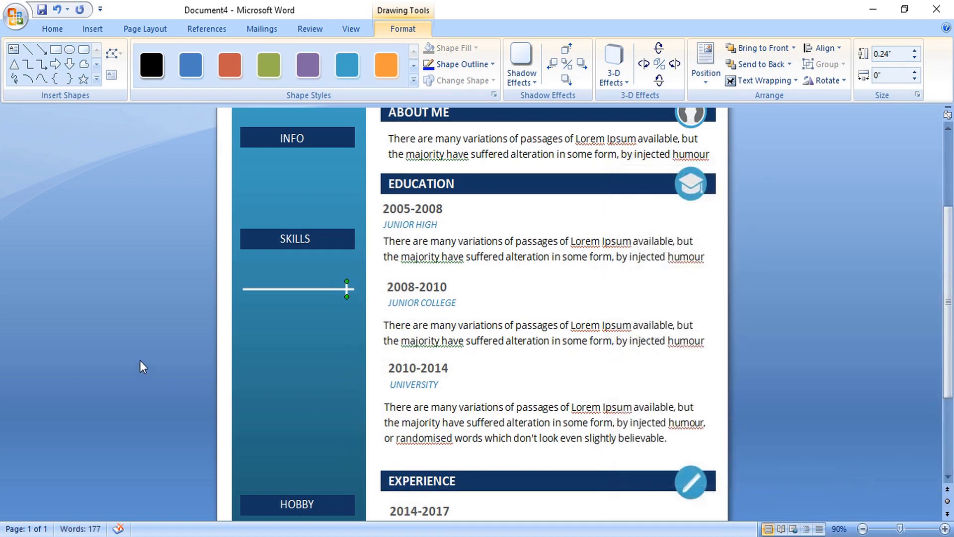
click(163, 327)
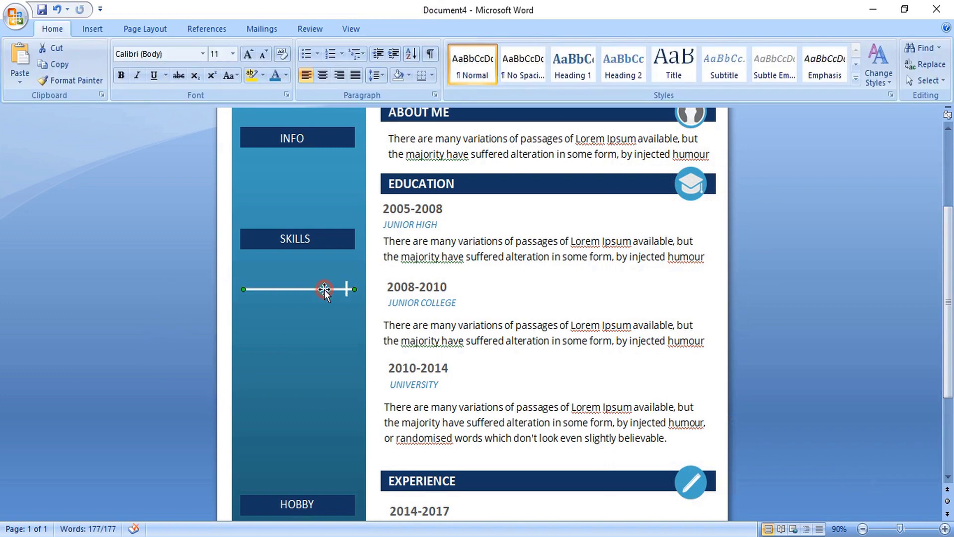
- Select the line with its tick and copy the slider bar four more times down the sidebar
click(324, 289)
shift+click(347, 287)
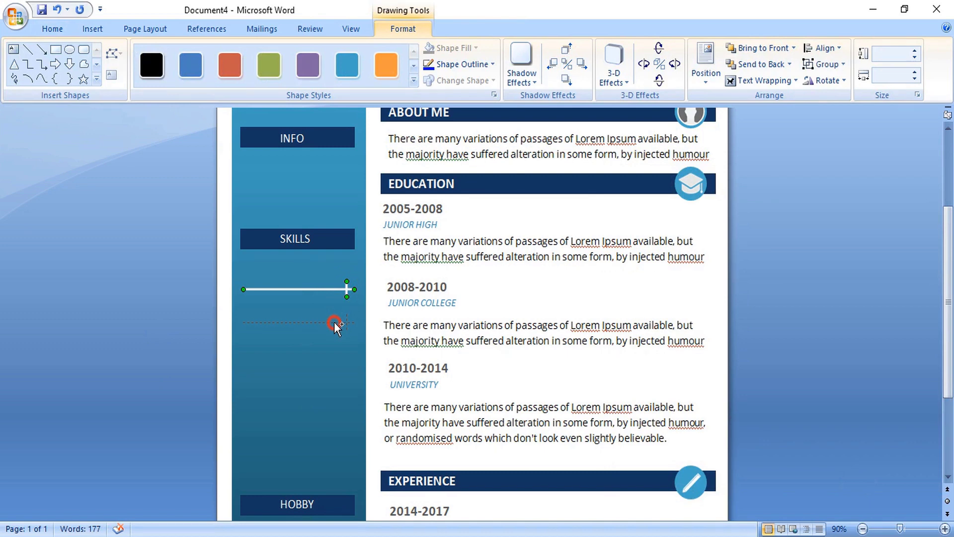
drag(334, 323, 333, 356)
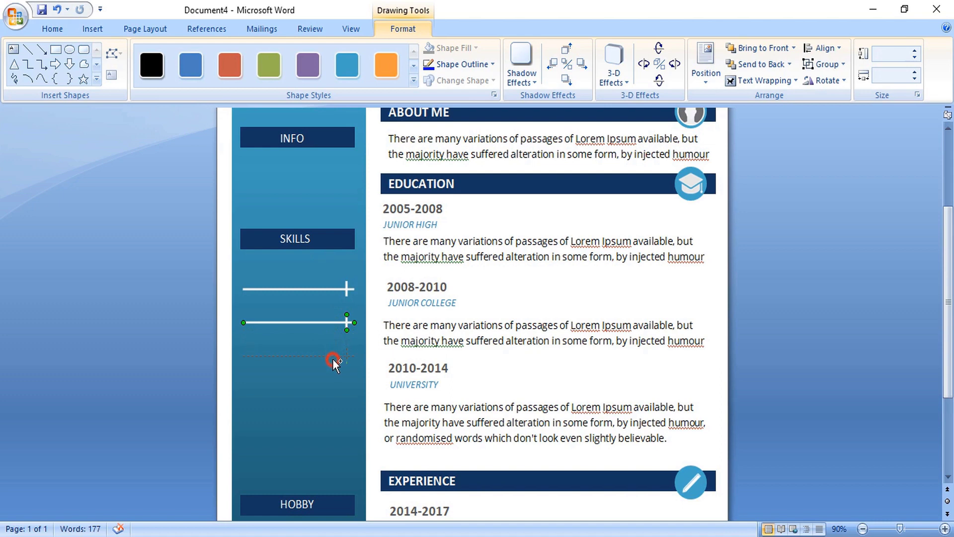
drag(333, 362, 331, 411)
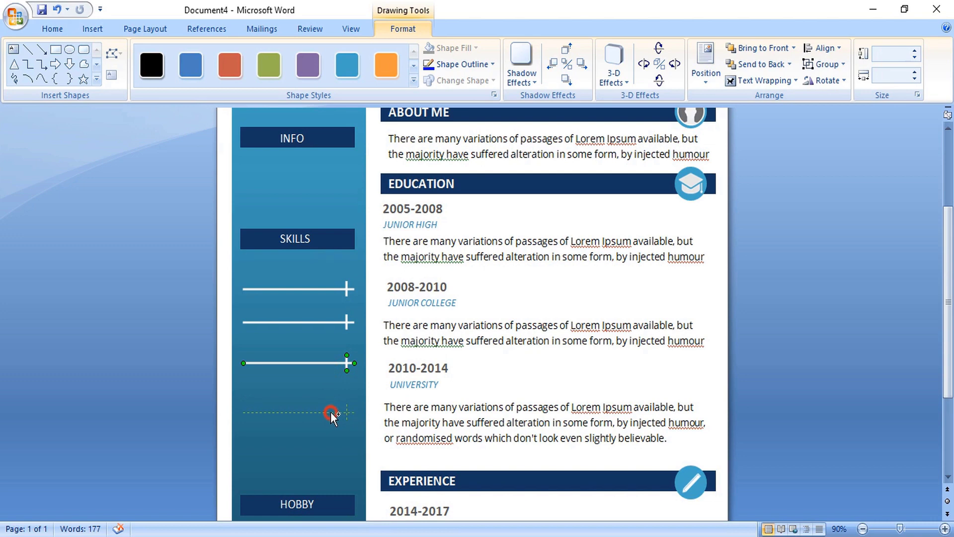
drag(331, 413, 329, 451)
drag(329, 465, 337, 421)
scroll(318, 279, down, 2)
click(309, 175)
- Copy a skill label onto the last bar, rename the first label PHOTOSHOP, and begin CORELDRAW
drag(308, 174, 308, 198)
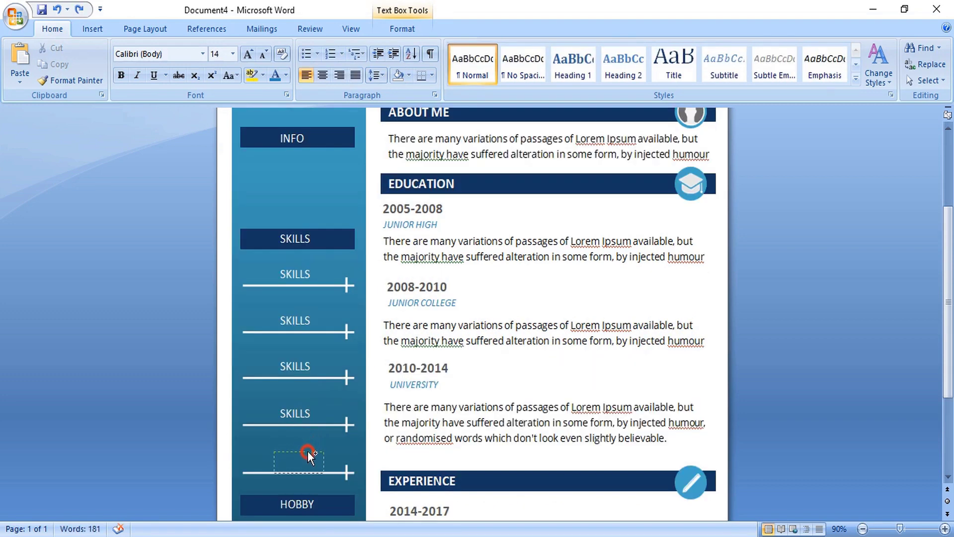
drag(308, 455, 308, 455)
double_click(300, 273)
text(PHOTO)
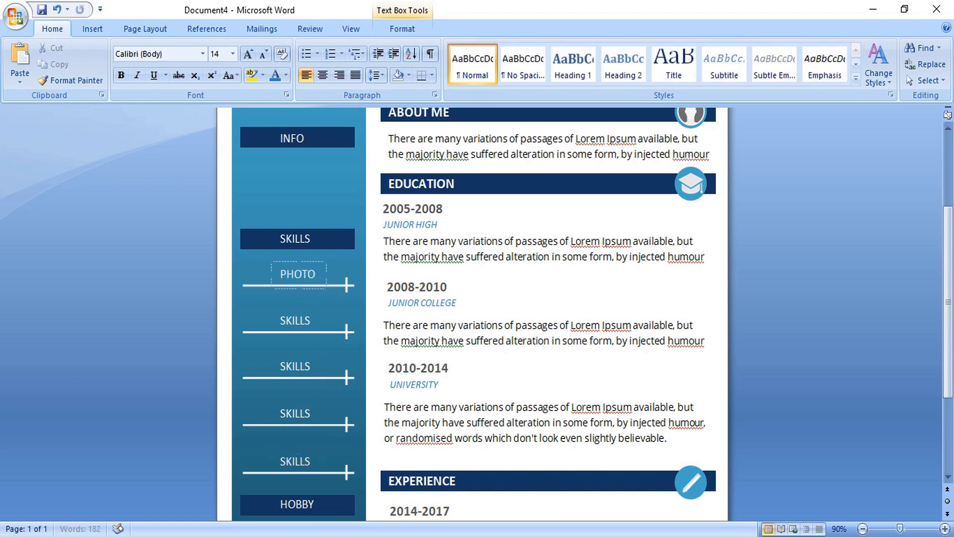
text(SHOP)
click(304, 272)
click(309, 260)
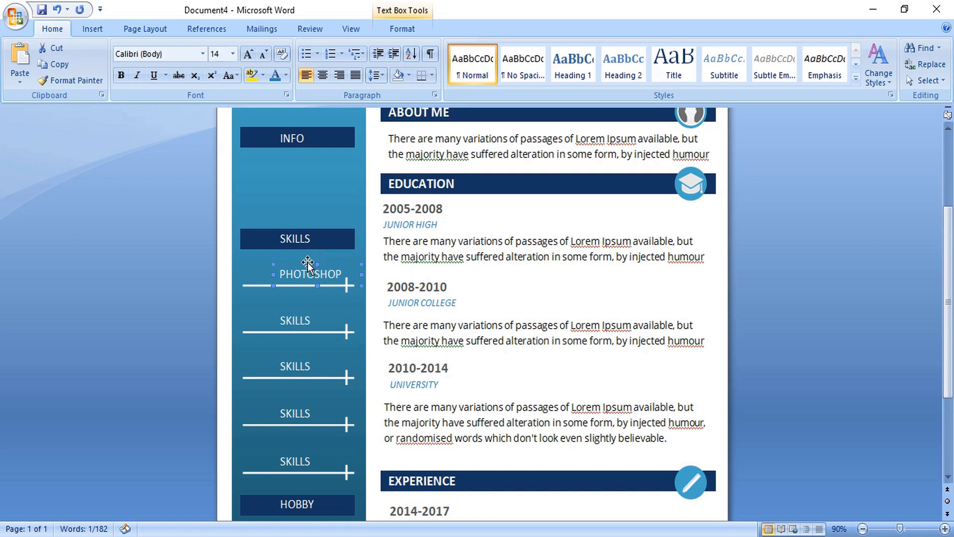
key(Left)
key(Left)
text(CORELDR)
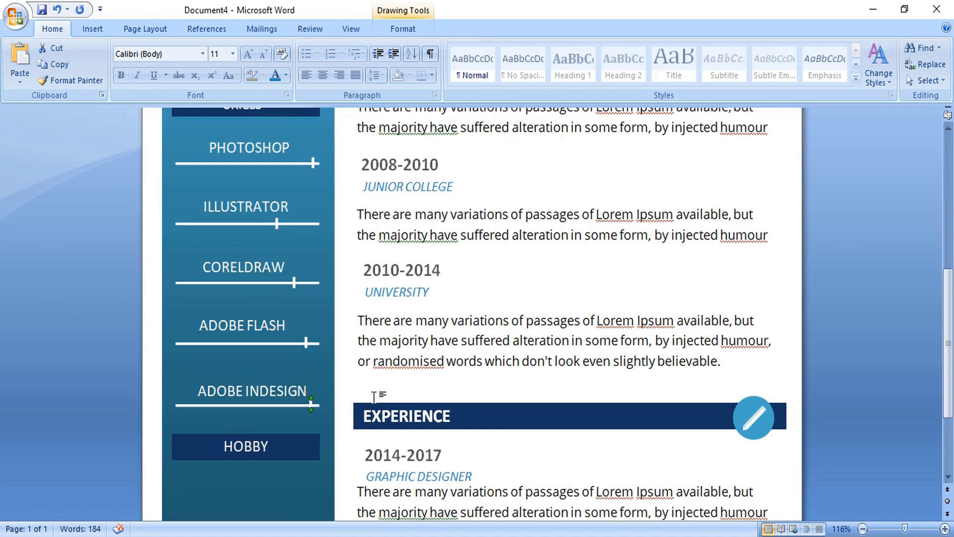
- Insert the location-pin icon, set it In Front of Text, and move it into the INFO area
click(92, 29)
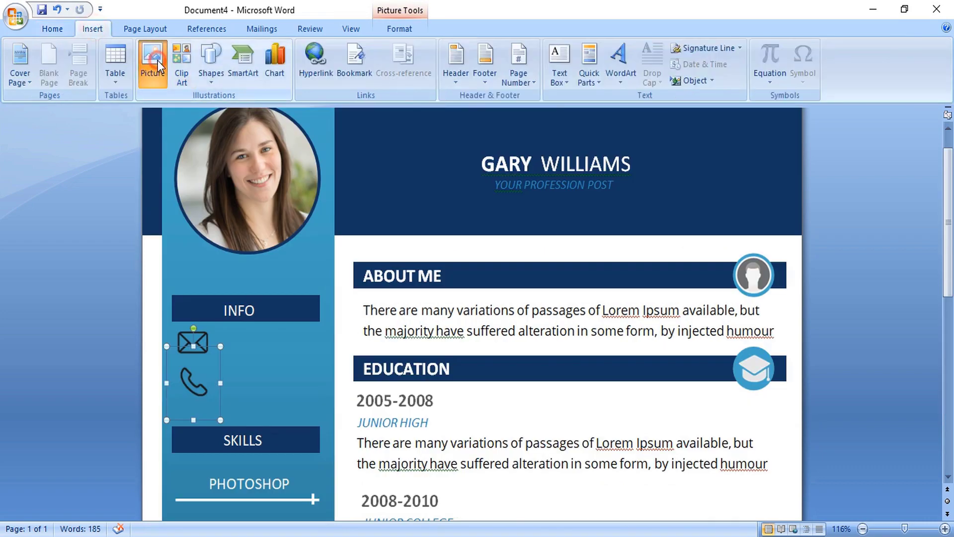
click(157, 61)
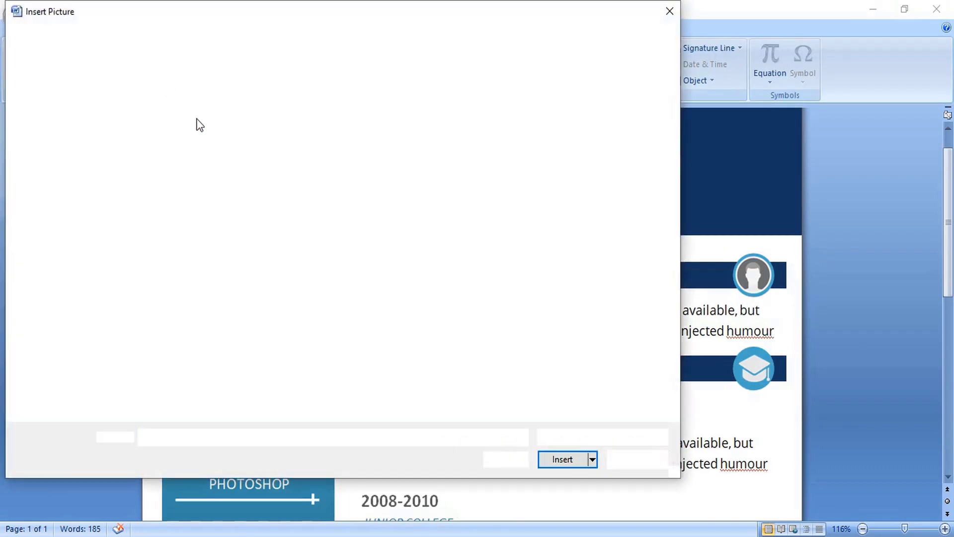
double_click(479, 115)
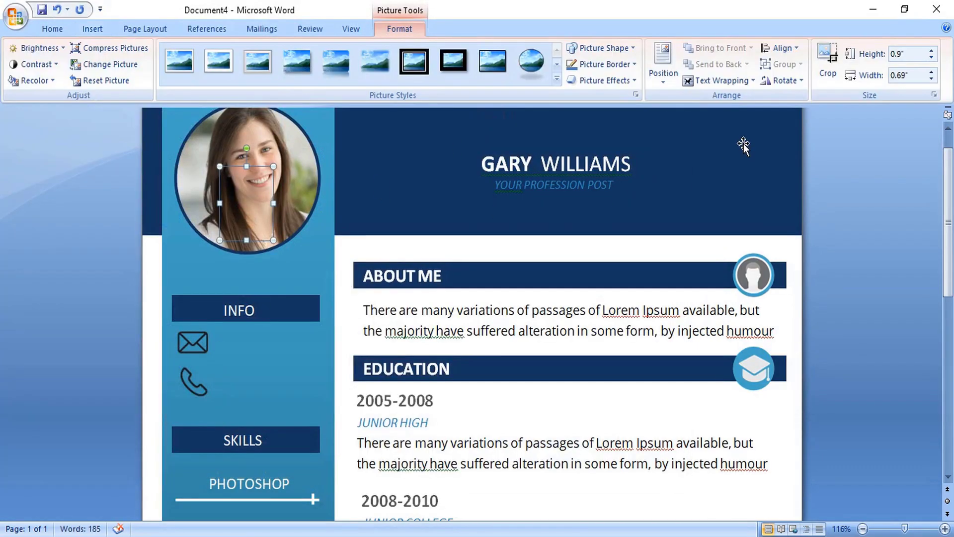
click(722, 80)
click(727, 164)
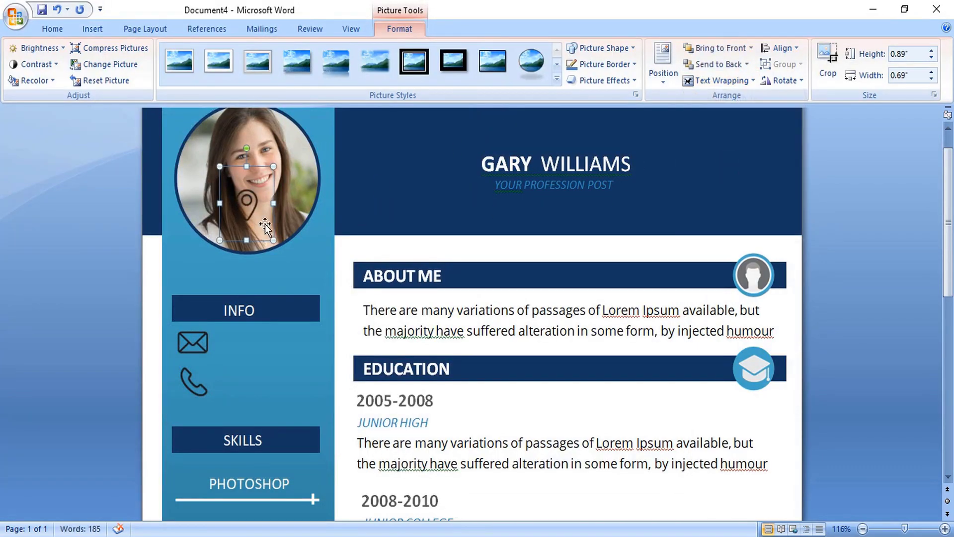
drag(264, 226, 234, 420)
- Arrange the envelope icon directly under the phone icon, with the pin below
drag(194, 343, 196, 393)
click(215, 361)
click(234, 343)
drag(234, 342, 190, 337)
key(ctrl+z)
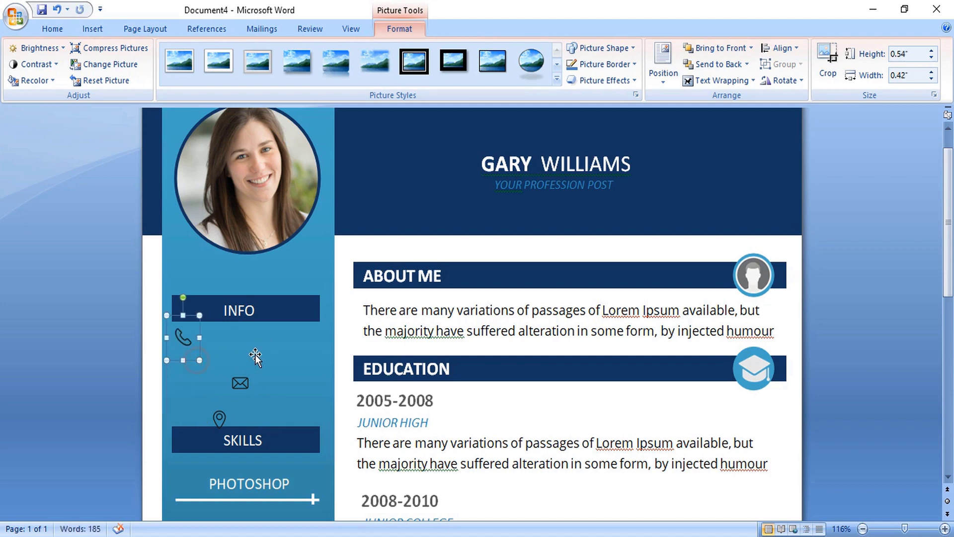
click(240, 384)
drag(240, 384, 184, 405)
click(220, 418)
scroll(245, 405, down, 4)
- Recolor the phone, envelope and pin icons to a light variation with 28% brightness
click(183, 219)
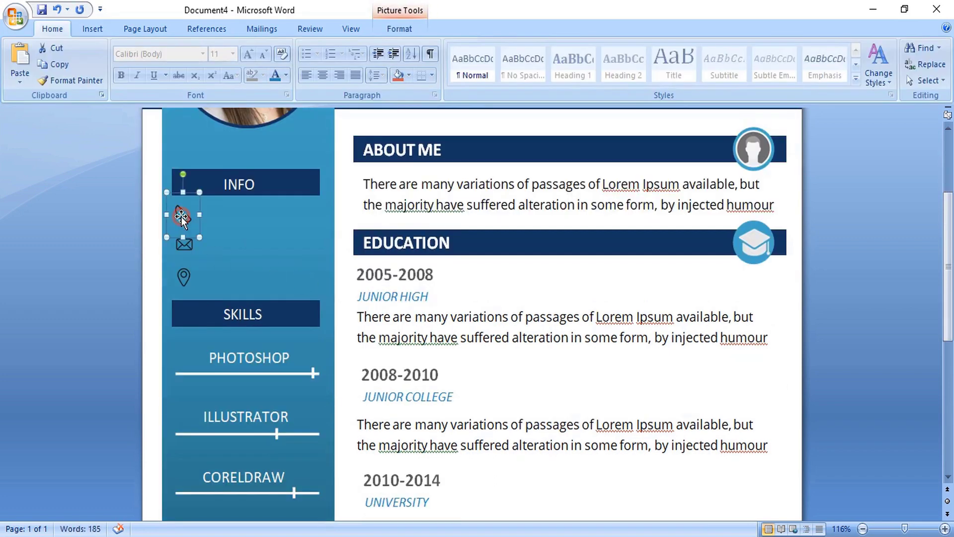
shift+click(185, 242)
shift+click(183, 277)
right_click(186, 277)
click(234, 420)
click(454, 191)
click(453, 377)
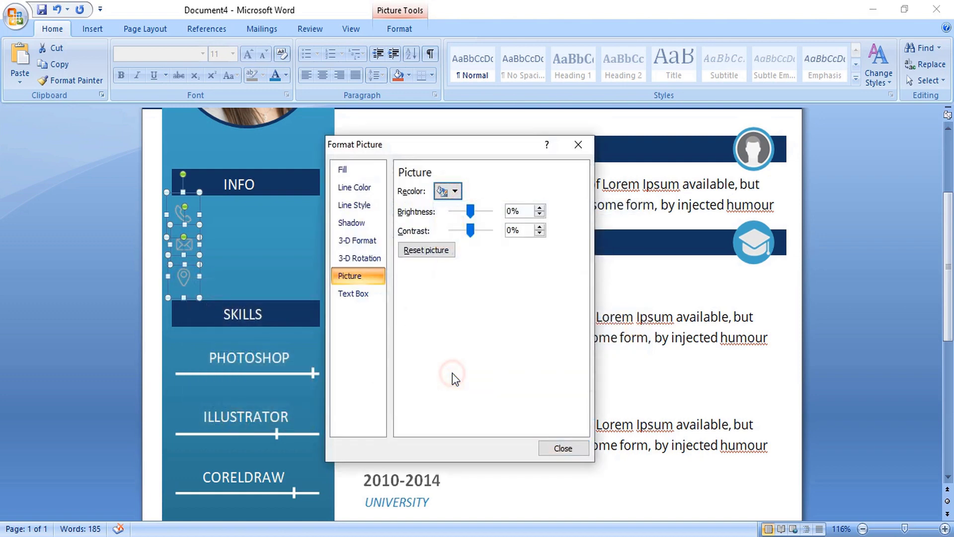
drag(470, 211, 479, 212)
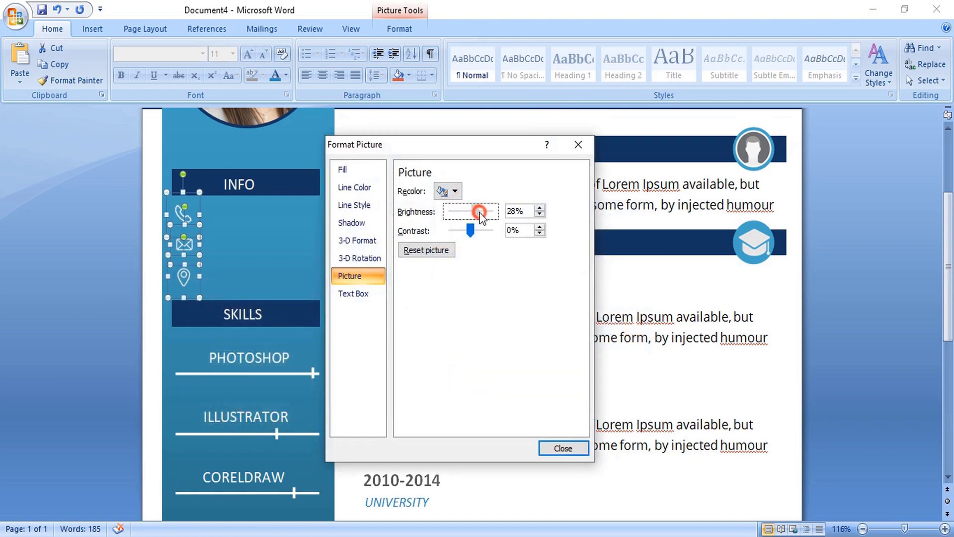
click(563, 448)
- Enter a phone number, an e-mail address and the start of an address beside the icons
click(219, 219)
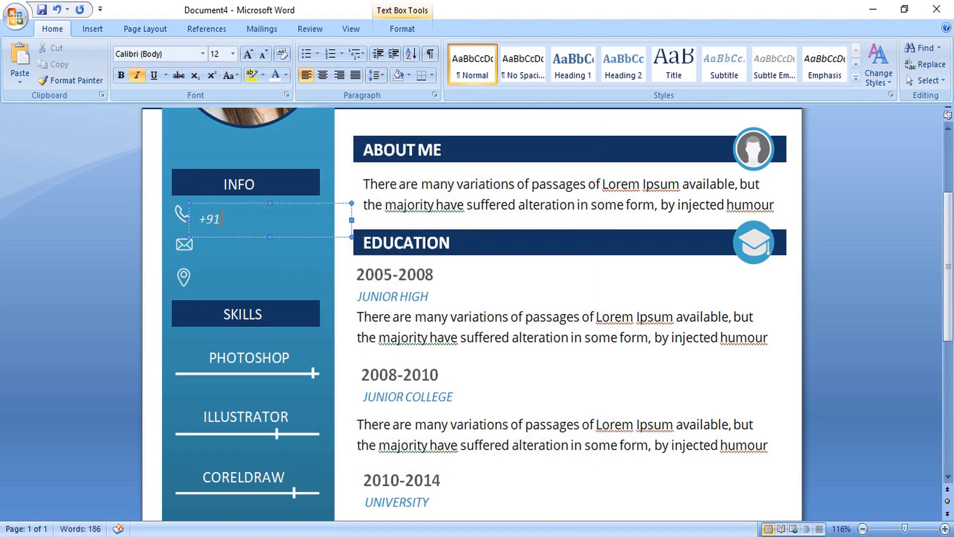
drag(305, 207, 304, 237)
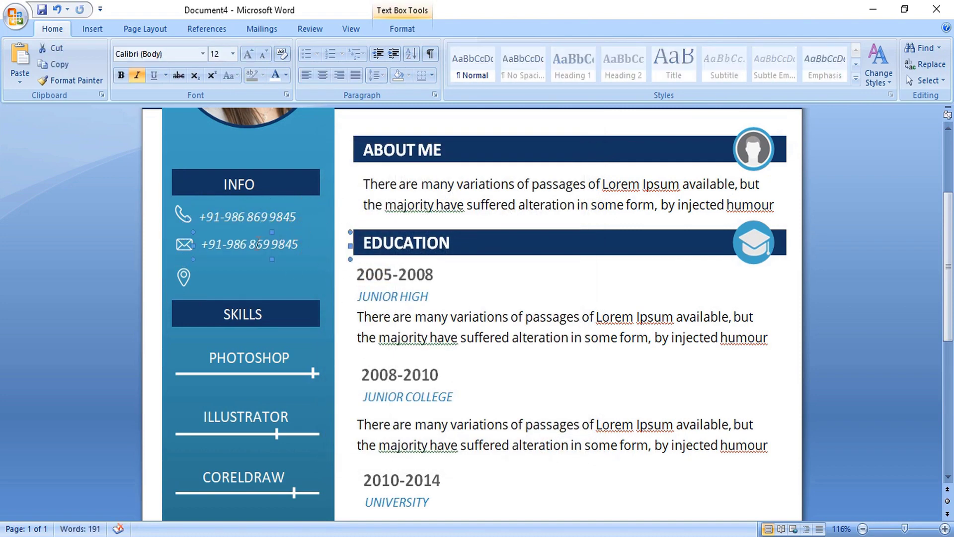
drag(201, 244, 308, 247)
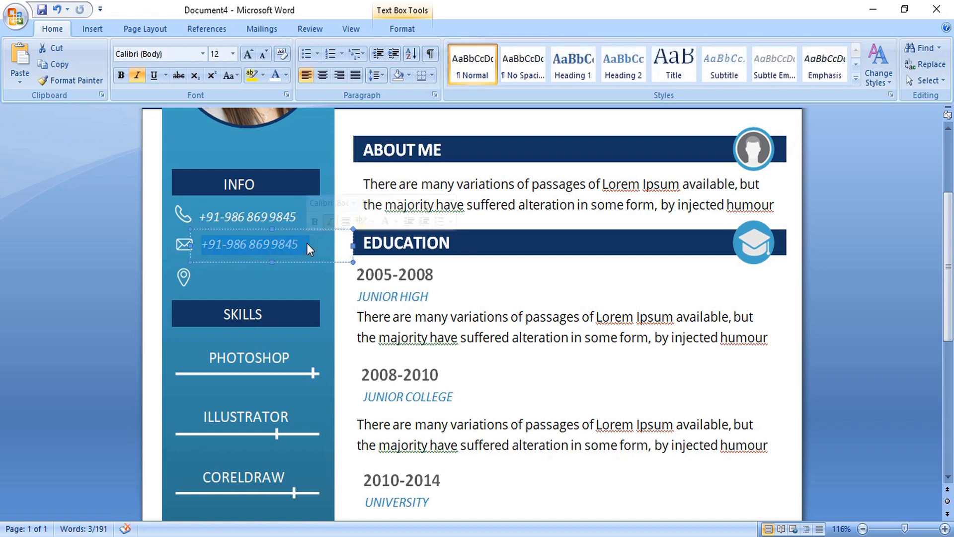
text(YOU)
key(BackSpace)
key(BackSpace)
text(yourmail)
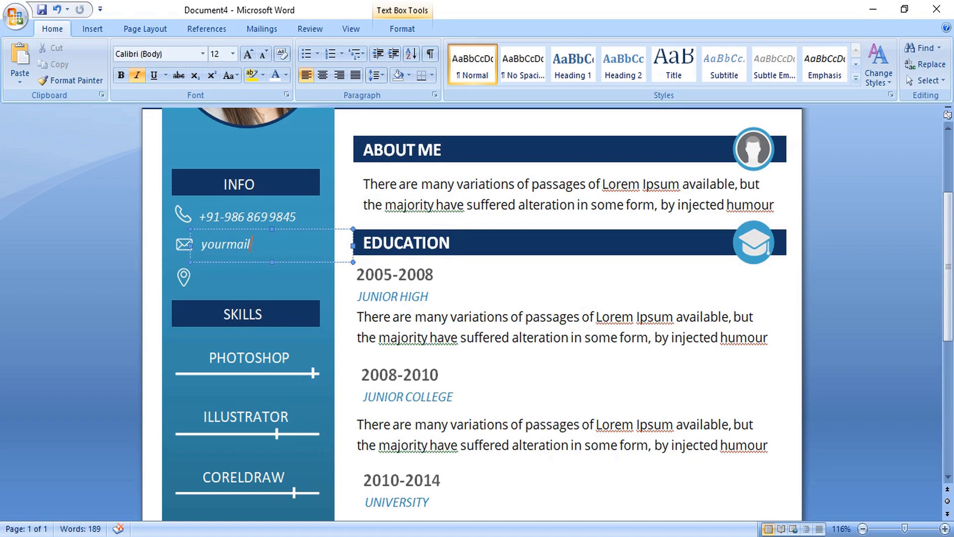
text(@gamil.com)
click(198, 277)
text(you)
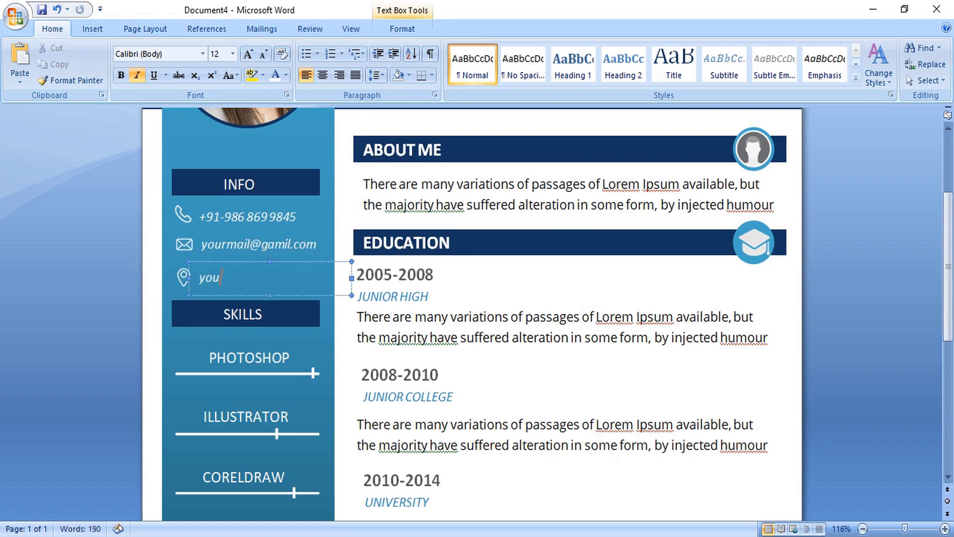
text(r full address #)
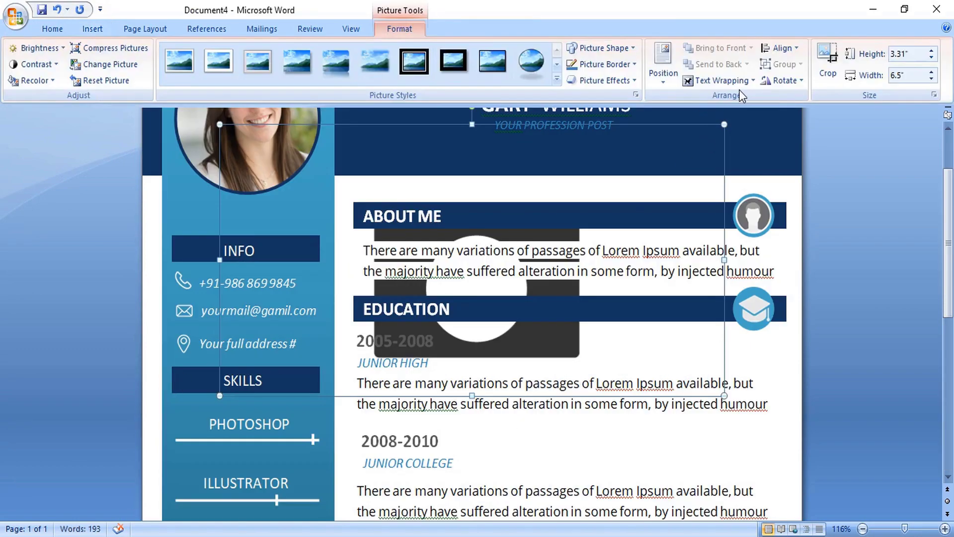
- Float the camera icon in front of text, shrink it under HOBBY, and finish the Photography and Writing Blogs captions
click(748, 81)
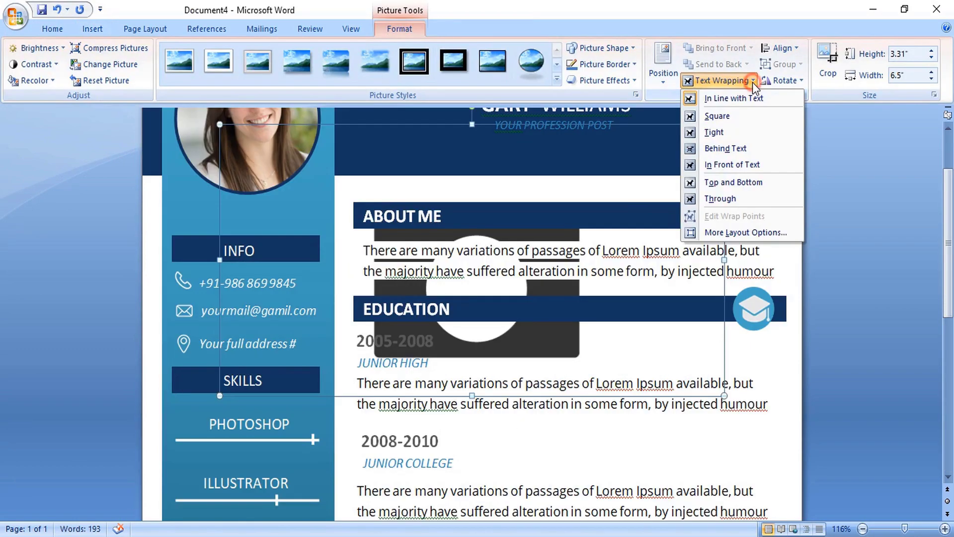
click(738, 168)
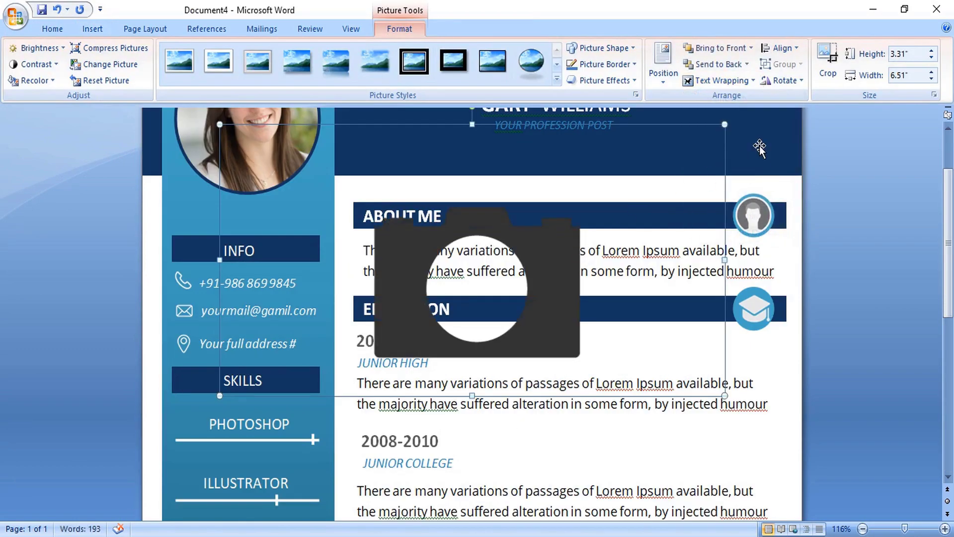
drag(724, 125, 293, 374)
scroll(330, 269, down, 5)
drag(272, 133, 258, 491)
scroll(273, 383, down, 5)
mouse_move(248, 324)
mouse_down()
mouse_move(245, 356)
mouse_move(213, 377)
mouse_move(209, 363)
mouse_up()
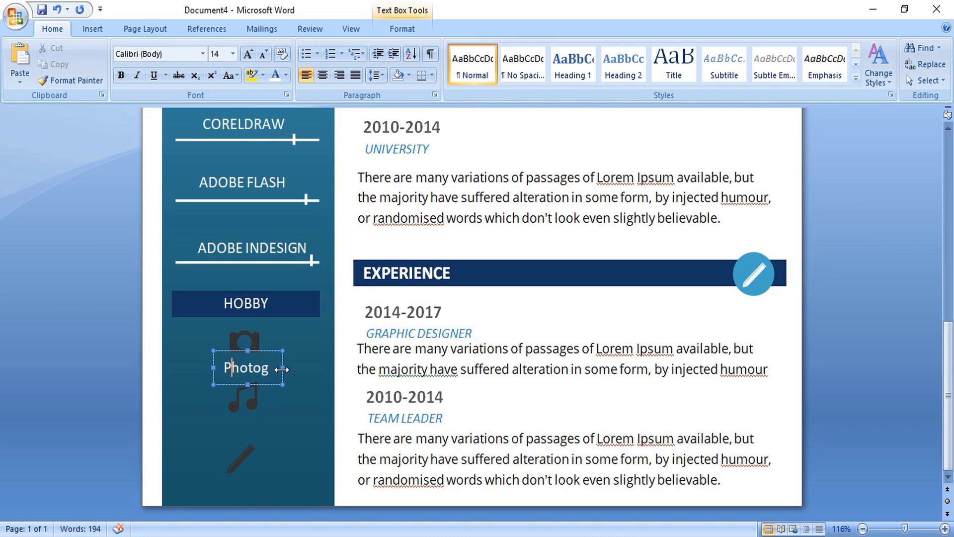
drag(283, 367, 320, 367)
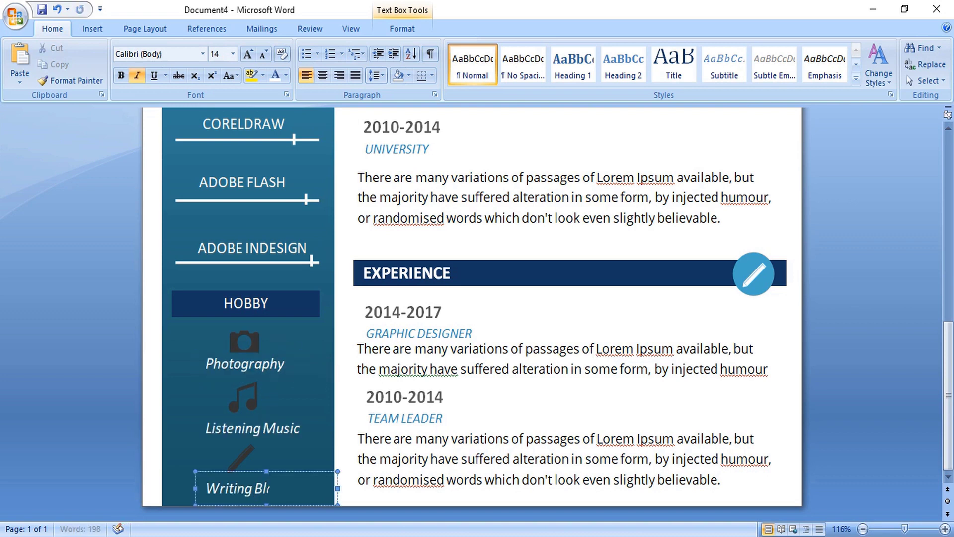
text(ogs)
- Recolour the pencil, music and camera icons light grey and brighten them to 31%
click(266, 457)
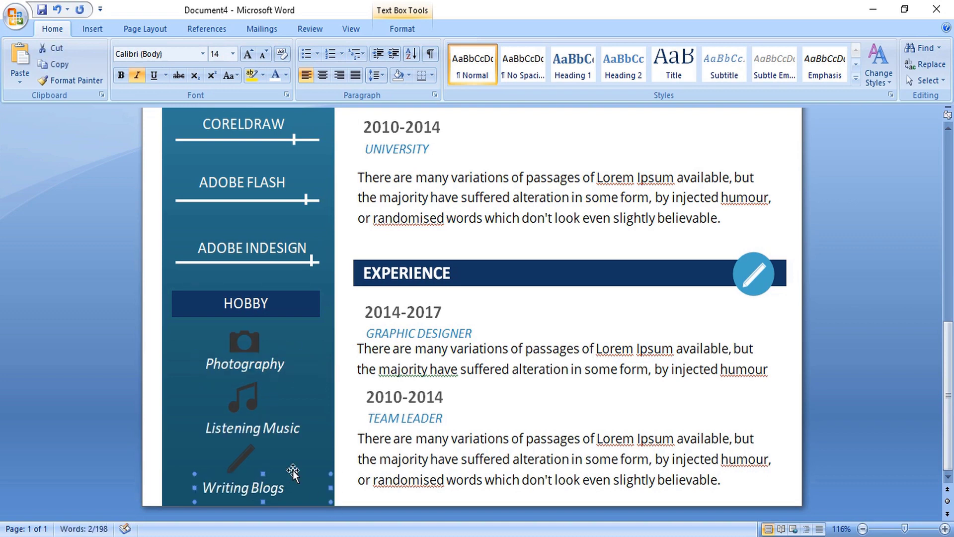
shift+click(256, 399)
shift+click(247, 341)
right_click(251, 343)
click(318, 486)
drag(445, 147, 600, 149)
click(608, 195)
click(605, 376)
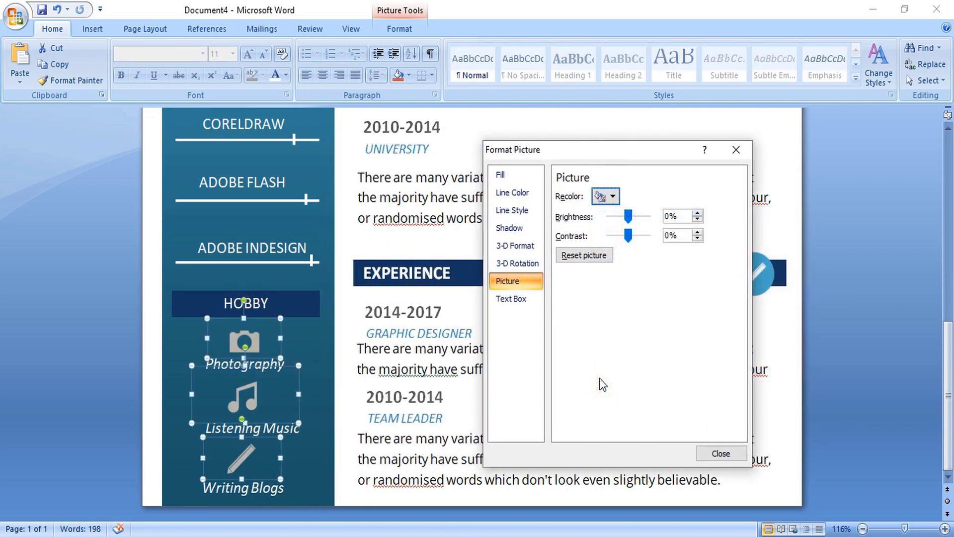
drag(629, 216, 634, 216)
click(720, 450)
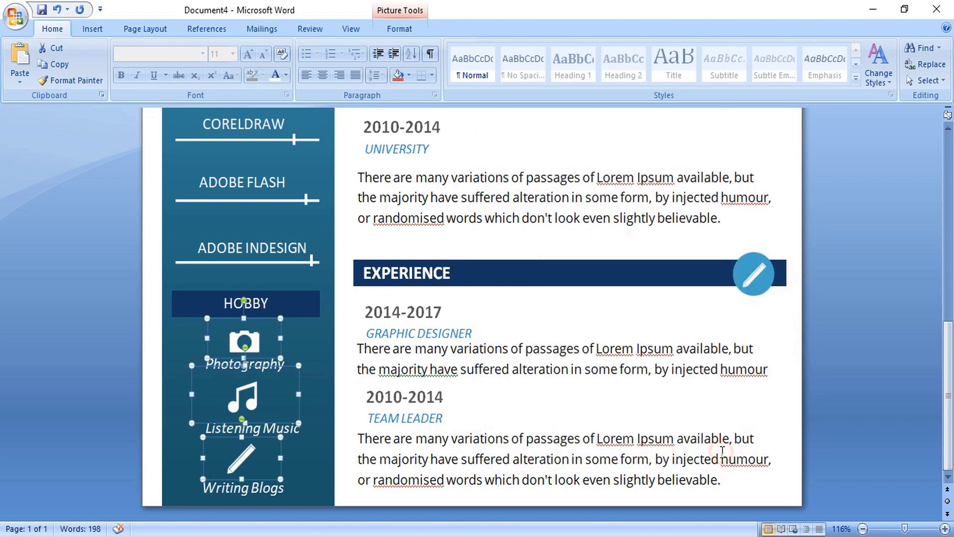
- Deselect the hobby icons and zoom out to 44% to view the whole résumé page
click(829, 377)
scroll(846, 375, up, 12)
scroll(536, 368, down, 3)
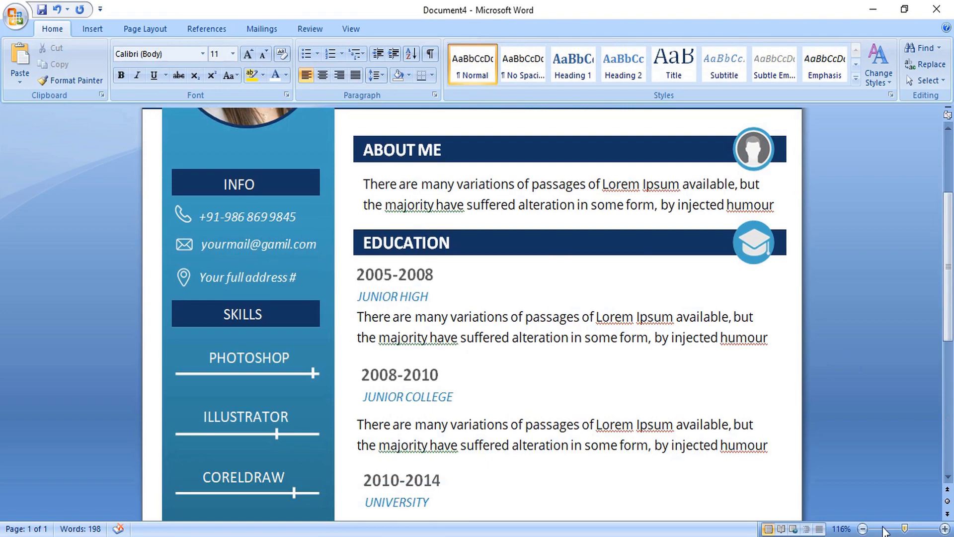
drag(890, 532, 883, 531)
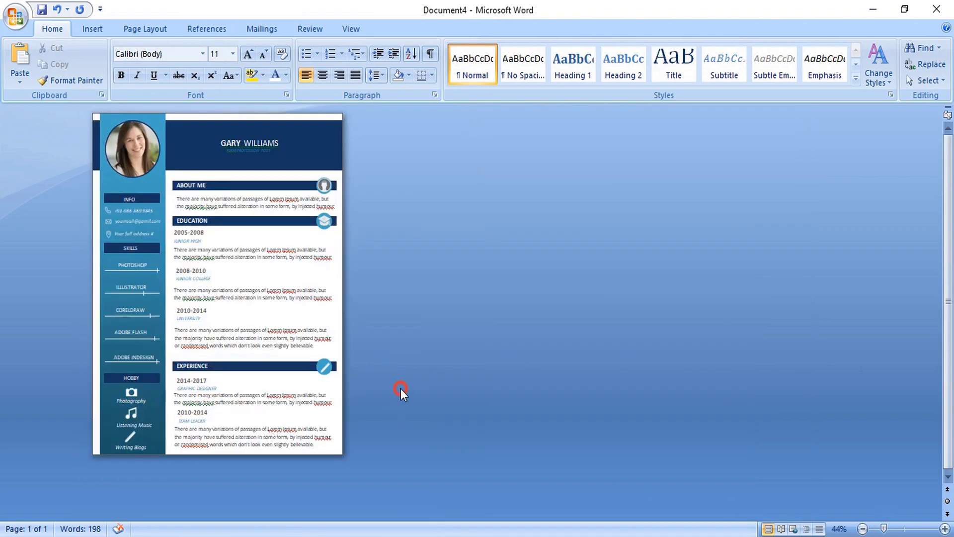